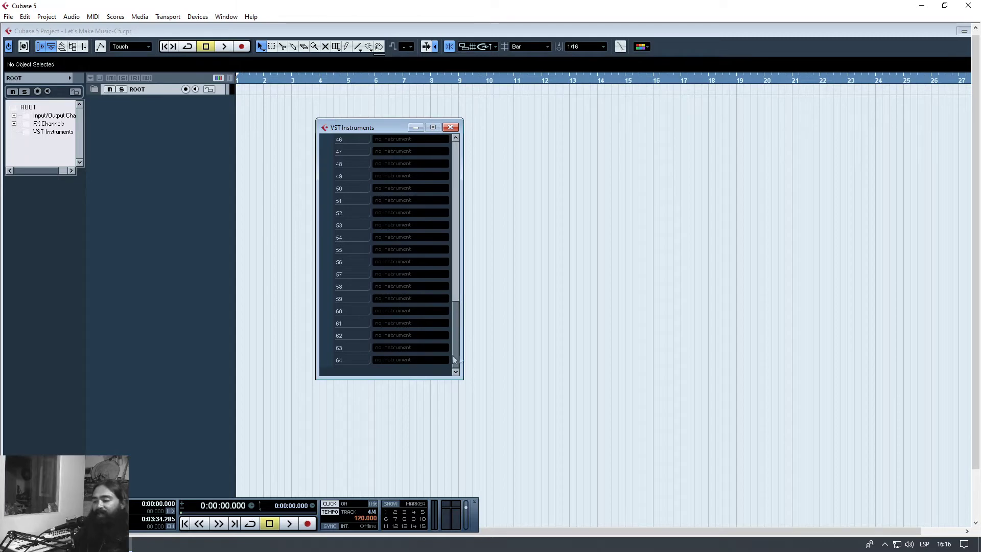
# Step: Set the VST Instruments window to Always on Top and maximize the project window
pyautogui.moveTo(458, 345); pyautogui.dragTo(449, 160)
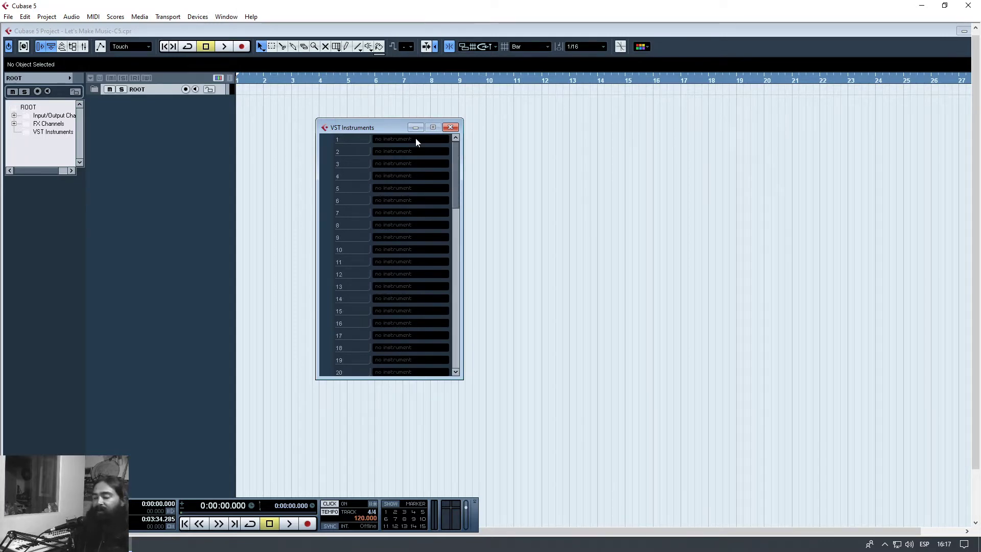
pyautogui.moveTo(391, 128)
pyautogui.mouseDown()
pyautogui.moveTo(403, 121)
pyautogui.moveTo(396, 128)
pyautogui.mouseUp()
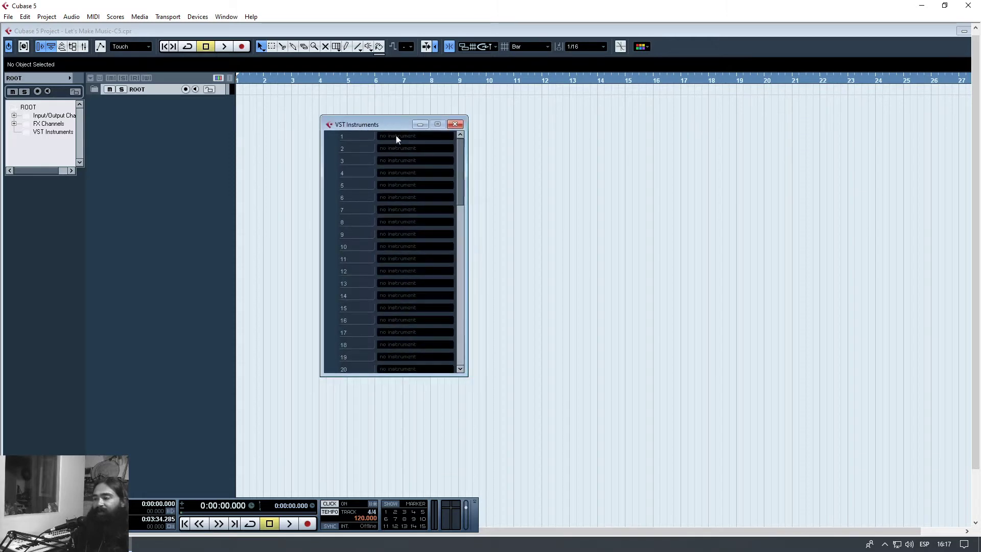
pyautogui.rightClick(397, 138)
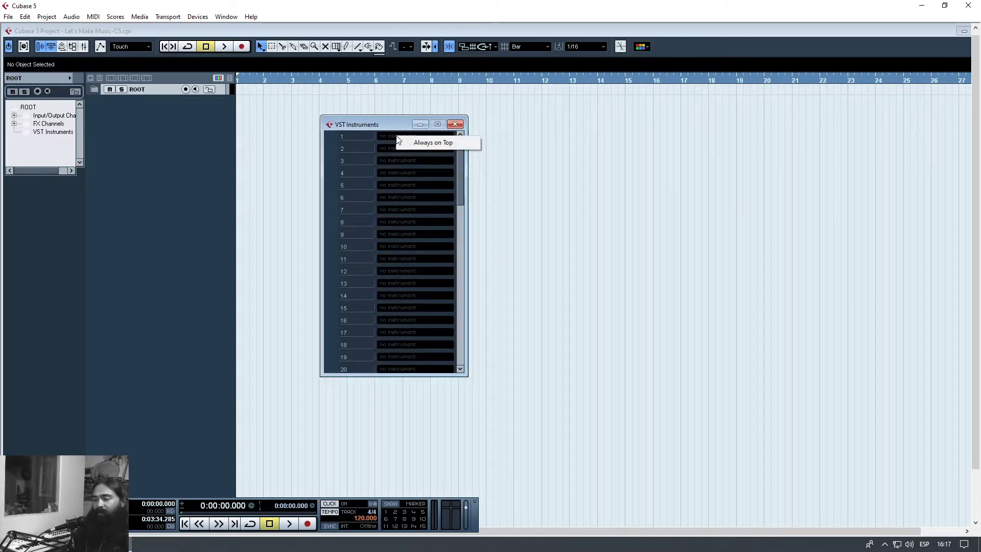
pyautogui.click(434, 144)
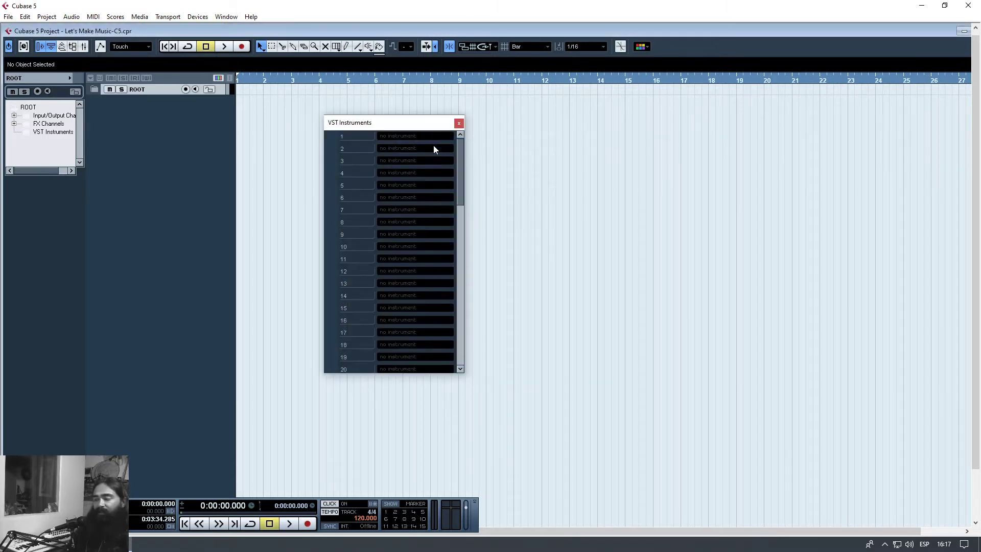
pyautogui.doubleClick(549, 29)
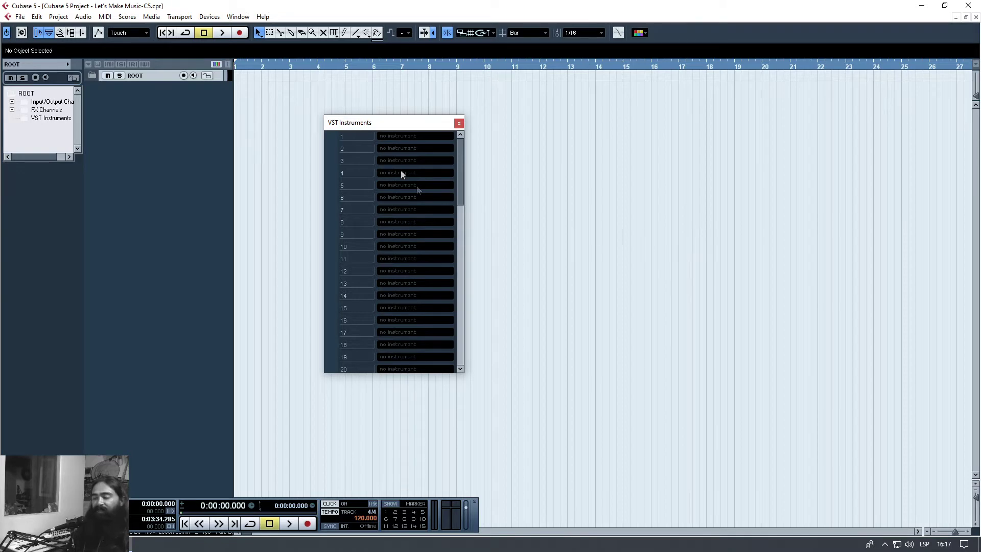
# Step: Move the VST Instruments window aside, turn off its Always on Top option and maximize the project window
pyautogui.moveTo(407, 126); pyautogui.dragTo(497, 137)
pyautogui.rightClick(484, 162)
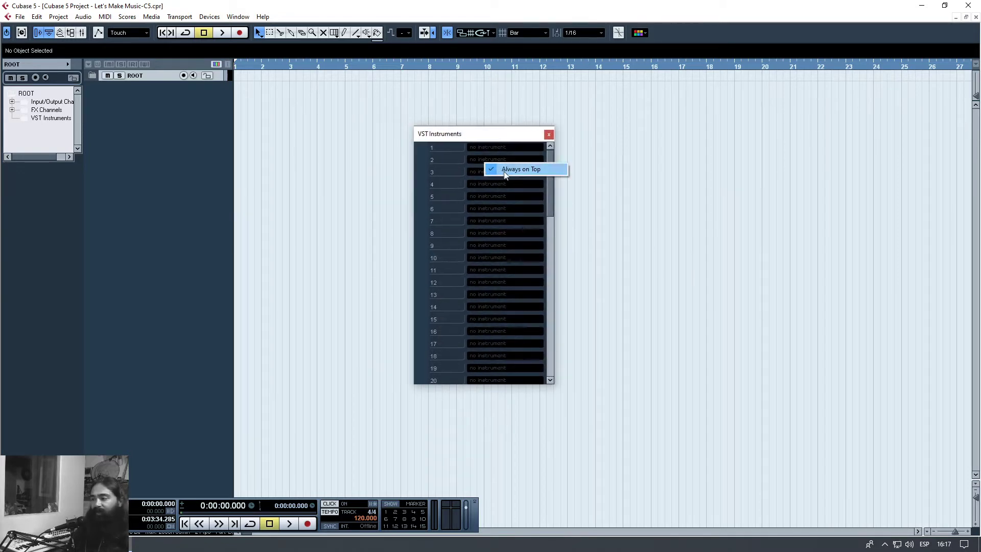
pyautogui.click(520, 170)
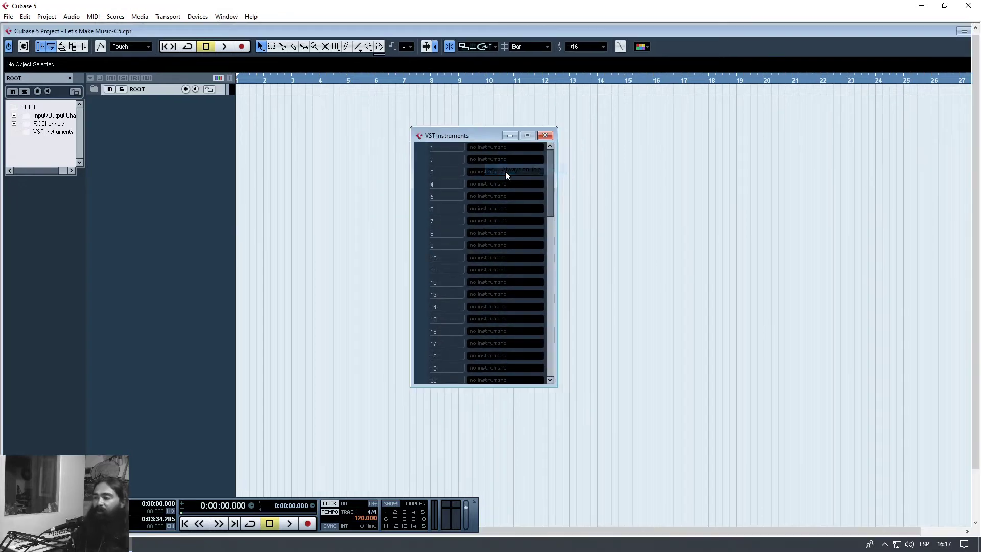
pyautogui.click(690, 148)
pyautogui.doubleClick(485, 32)
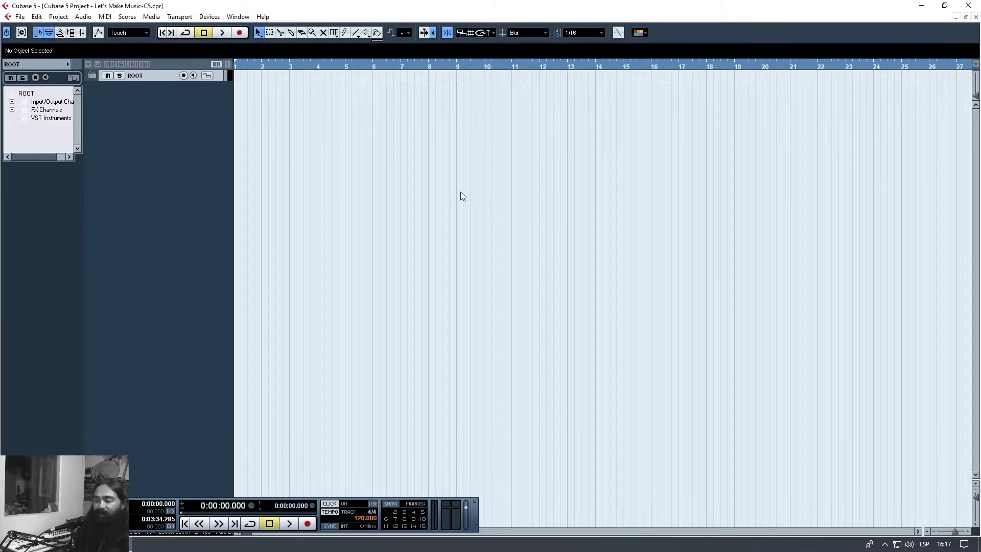
# Step: Reopen the VST Instruments window, enable Always on Top for it again and maximize the project behind it
pyautogui.press('F11')
pyautogui.rightClick(467, 191)
pyautogui.click(480, 198)
pyautogui.click(485, 58)
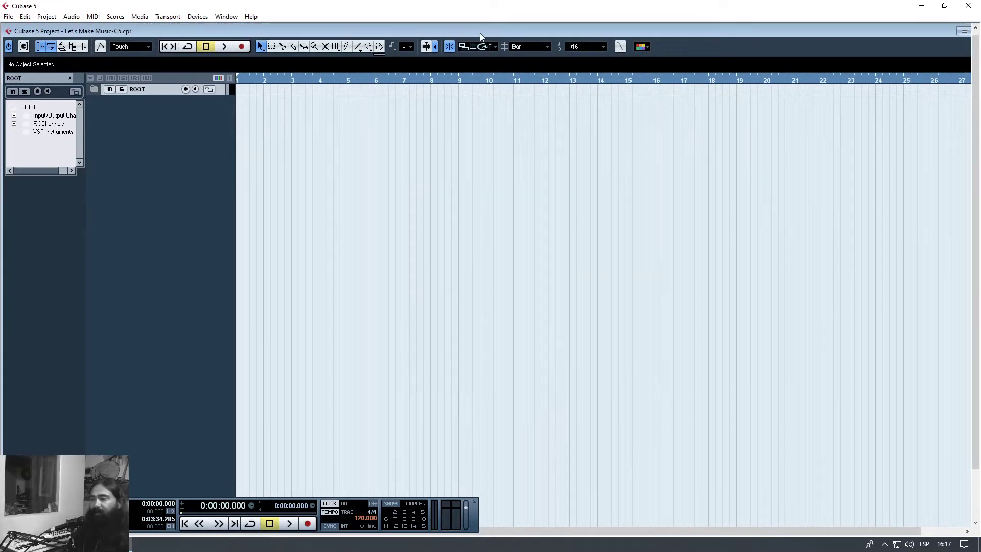
pyautogui.doubleClick(480, 32)
pyautogui.press('F11')
pyautogui.press('F11')
pyautogui.press('F11')
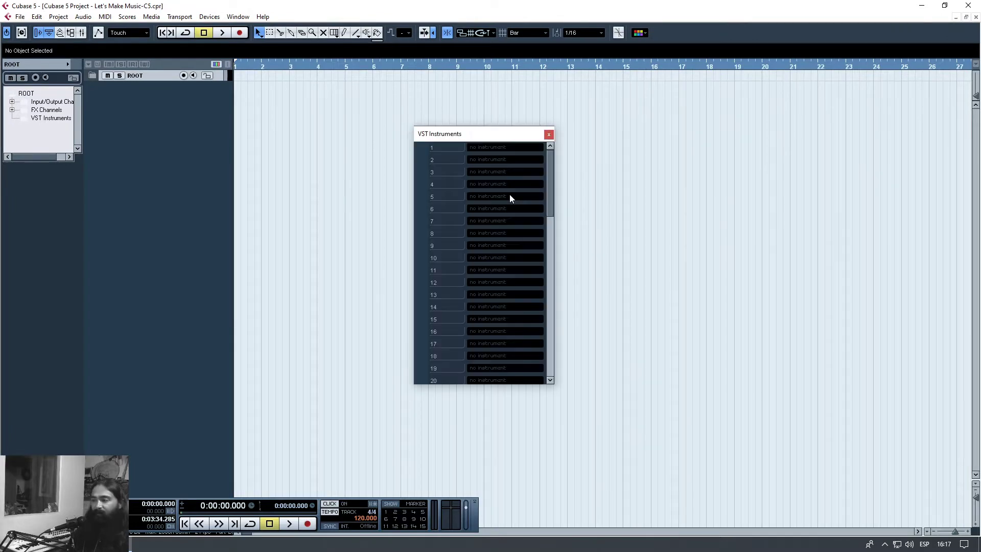
# Step: Load HALionOne in VST instrument slot 1 and create a MIDI track assigned to it
pyautogui.rightClick(510, 146)
pyautogui.click(472, 139)
pyautogui.click(500, 147)
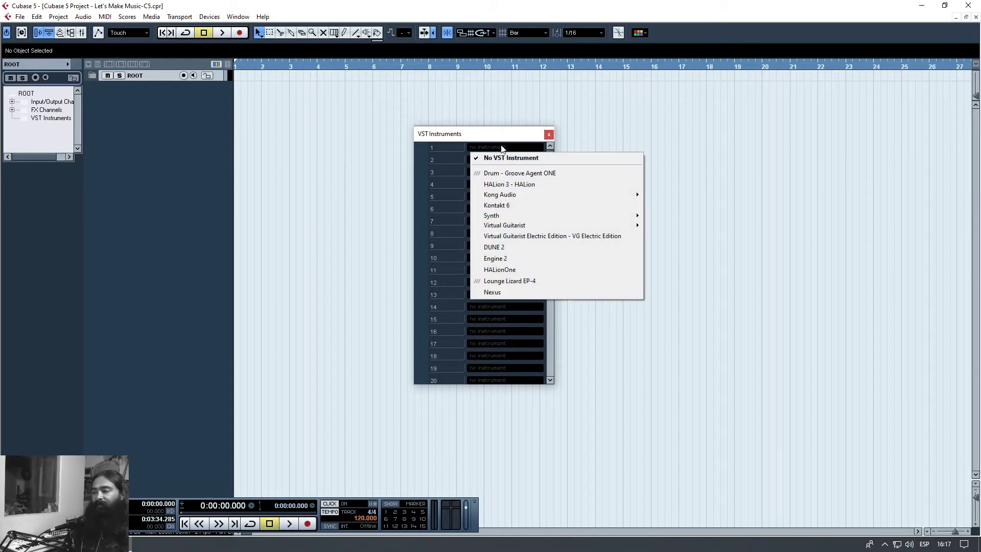
pyautogui.click(521, 272)
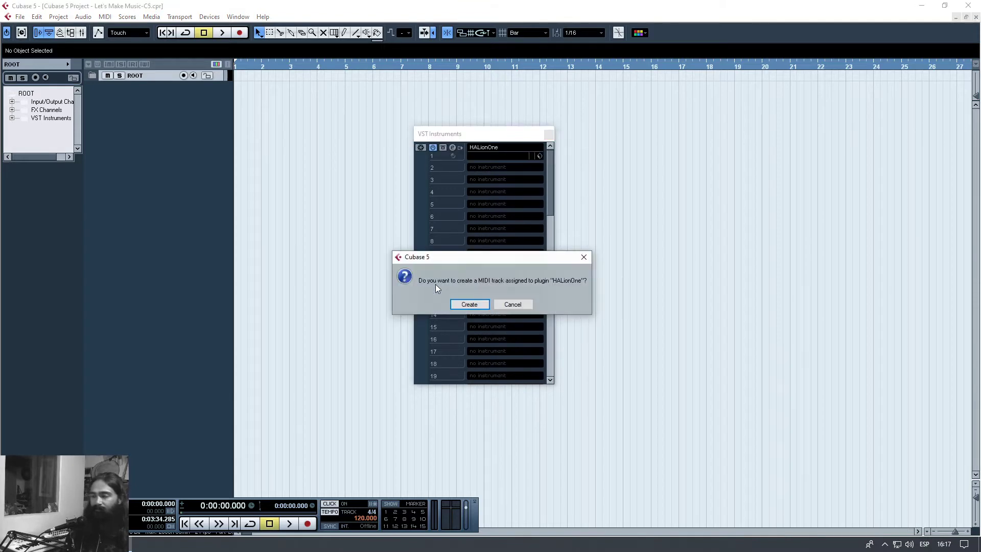
pyautogui.click(469, 304)
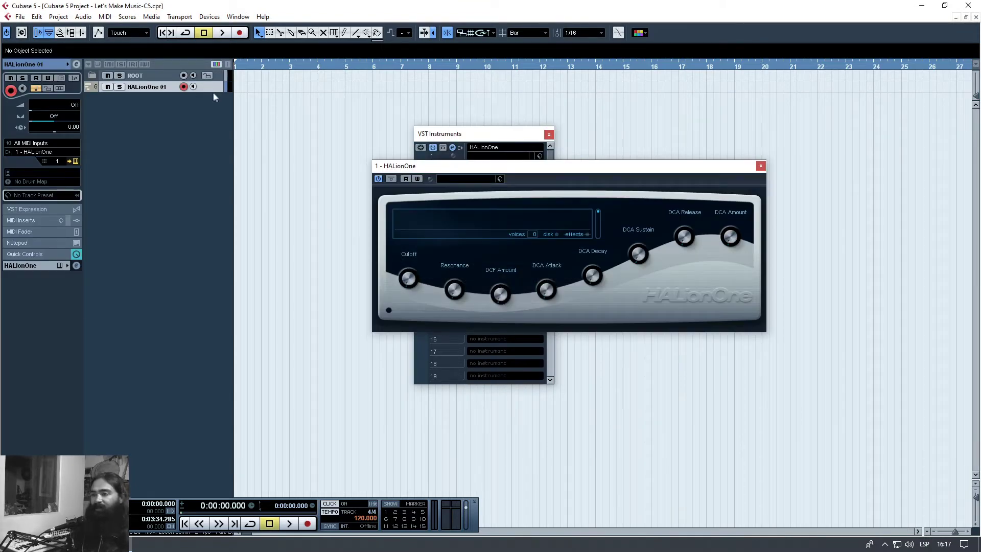
# Step: Increase the HALionOne 01 track's height and move the HALionOne and VST Instruments windows apart
pyautogui.moveTo(213, 93); pyautogui.dragTo(220, 113)
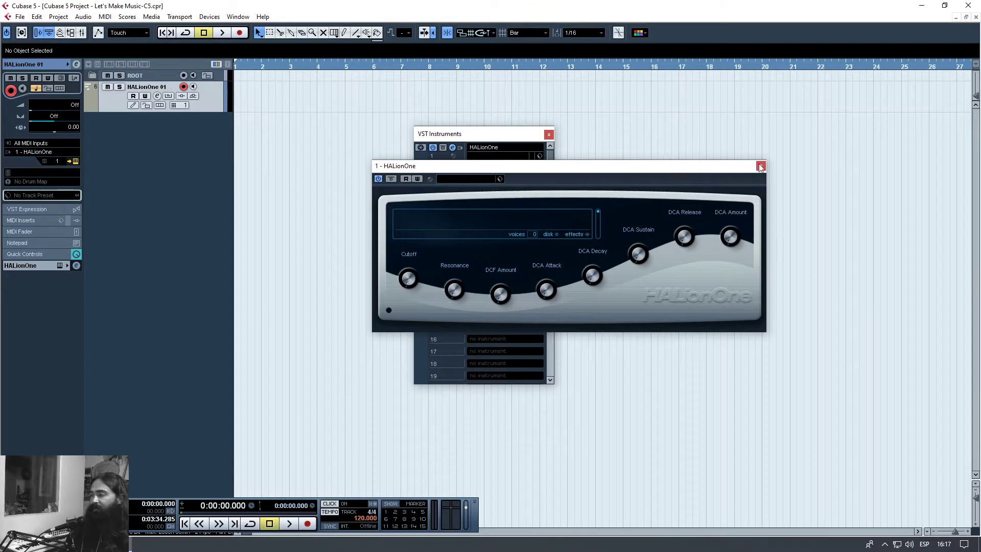
pyautogui.moveTo(519, 170); pyautogui.dragTo(445, 195)
pyautogui.moveTo(472, 135); pyautogui.dragTo(823, 138)
pyautogui.moveTo(609, 192); pyautogui.dragTo(516, 188)
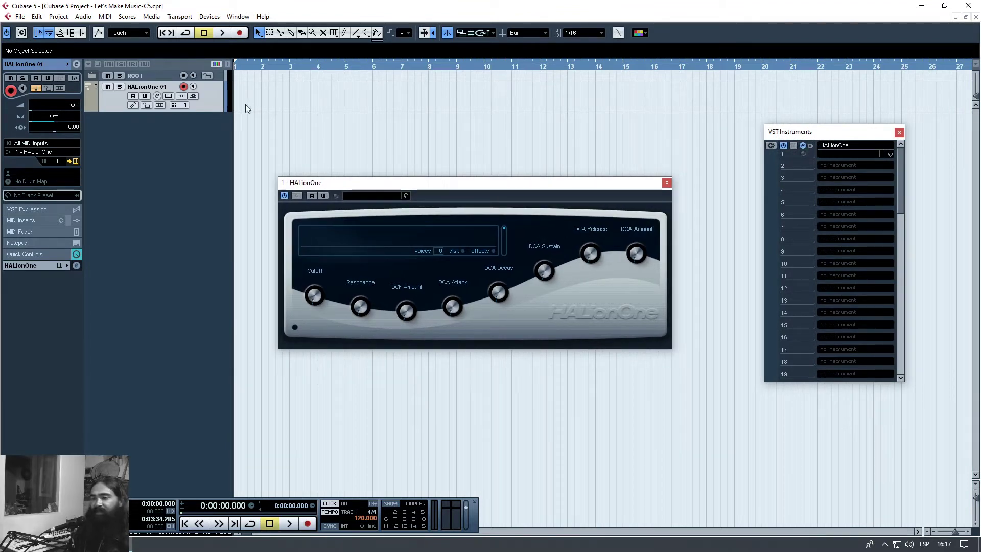
# Step: Check the track's output routing options and load a second HALionOne in slot 2 with its own MIDI track
pyautogui.click(17, 152)
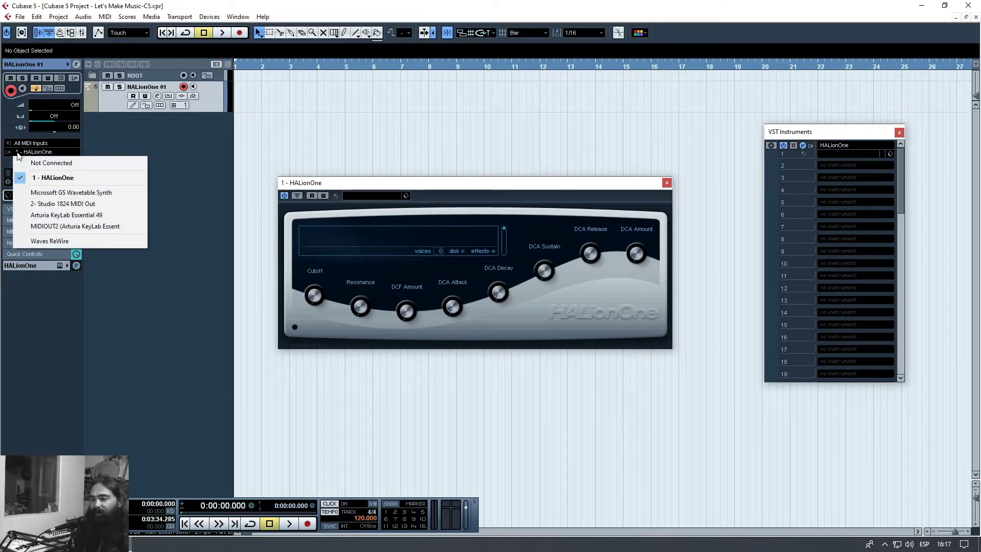
pyautogui.click(262, 154)
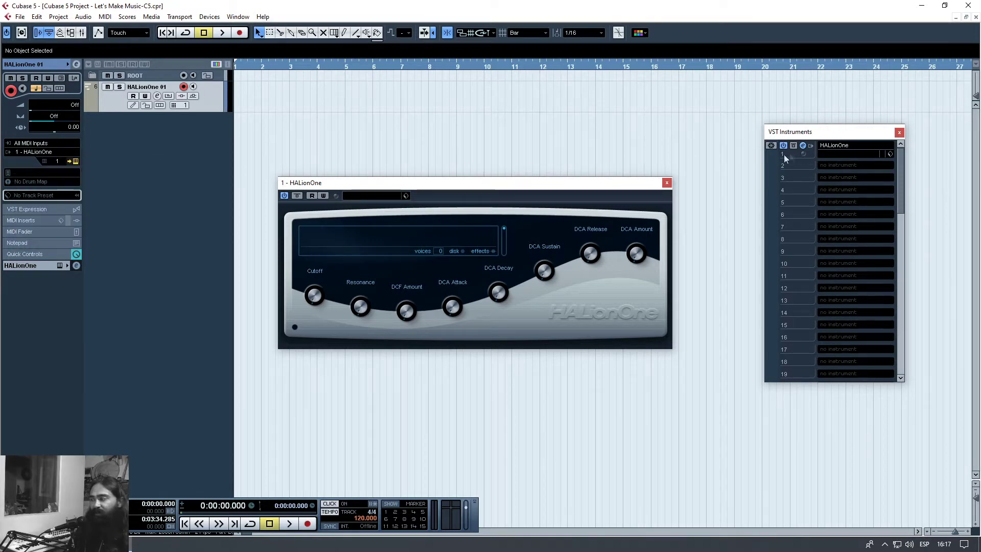
pyautogui.click(848, 166)
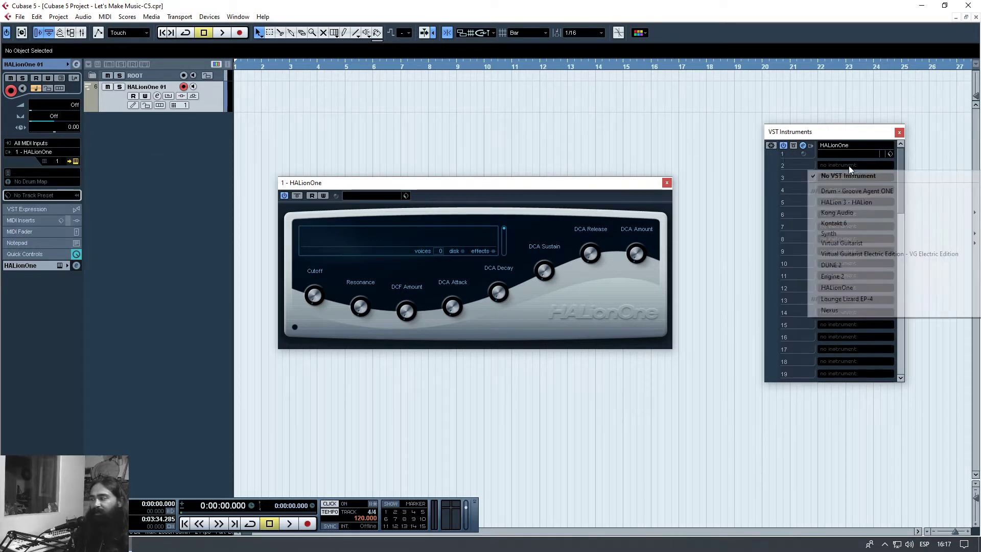
pyautogui.click(844, 288)
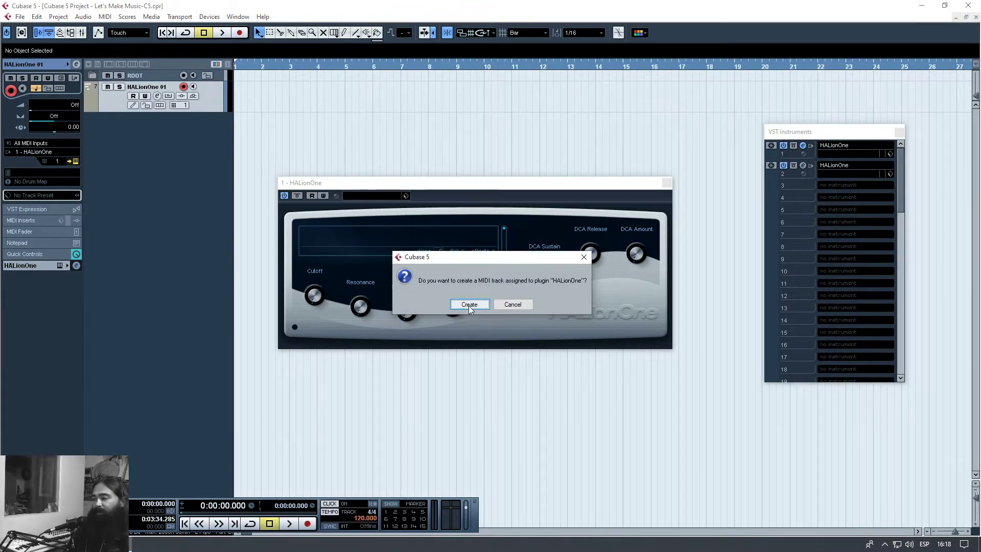
pyautogui.click(469, 305)
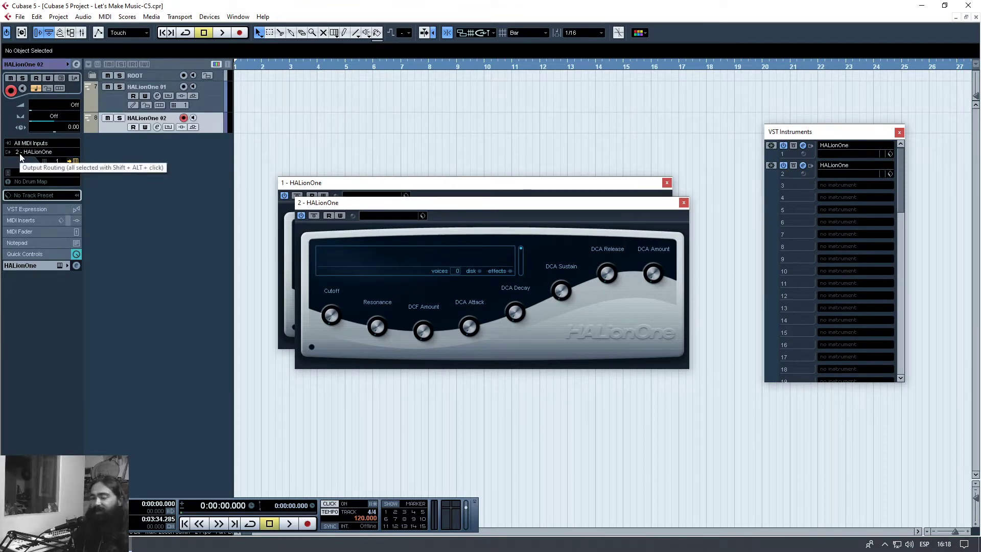
# Step: Compare the output routing of the two HALionOne tracks and increase the height of the second one
pyautogui.click(113, 100)
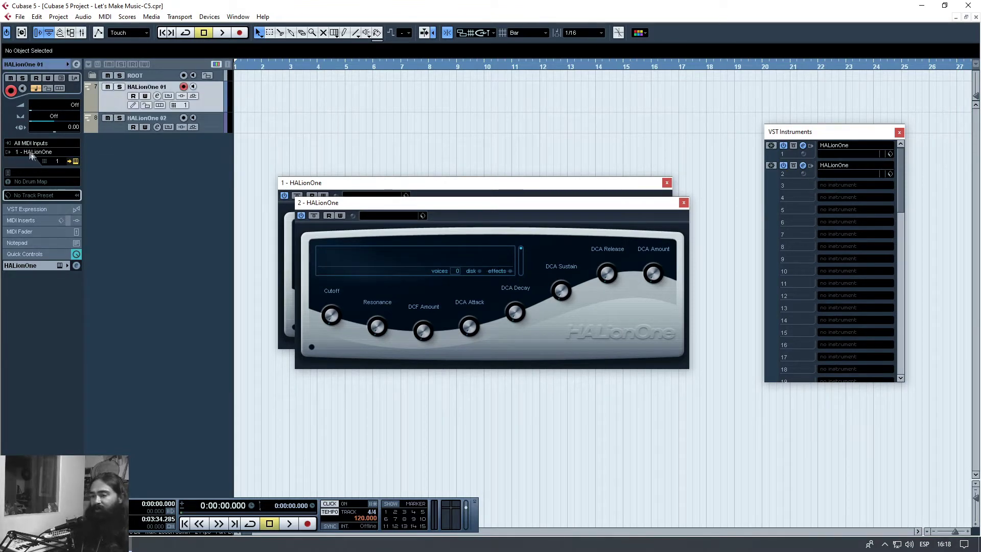
pyautogui.click(111, 129)
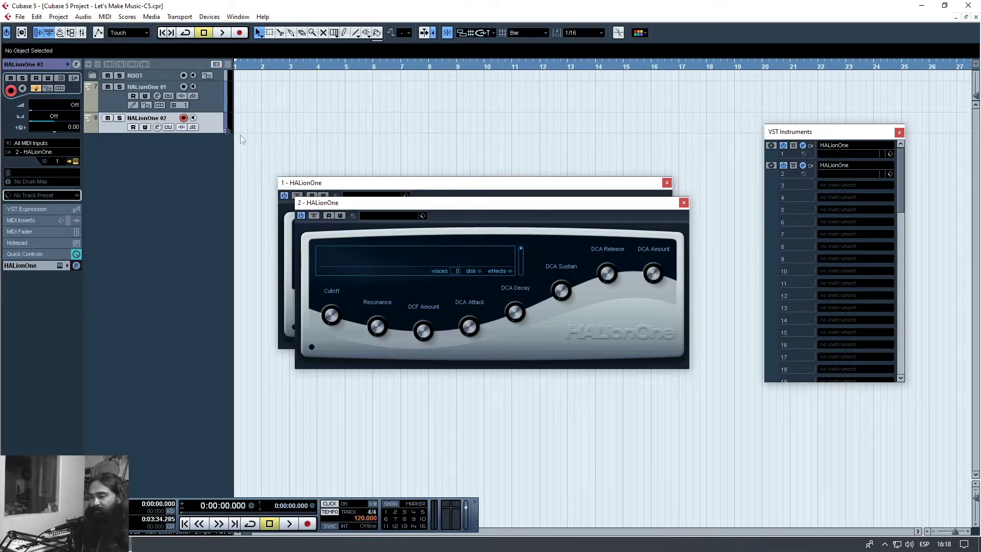
pyautogui.moveTo(219, 134); pyautogui.dragTo(220, 141)
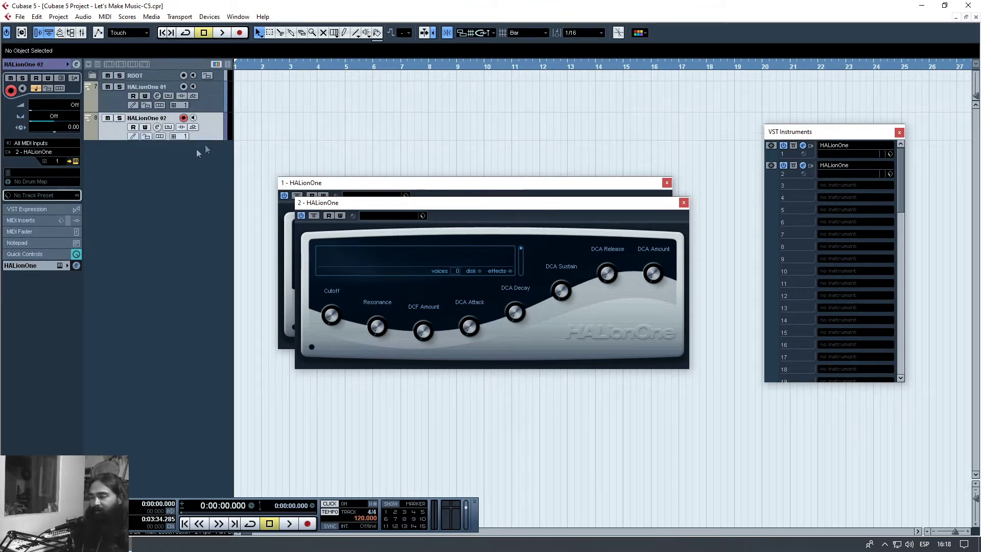
# Step: Remove the HALionOne instrument from slot 2 and delete the HALionOne 02 MIDI track
pyautogui.click(844, 166)
pyautogui.click(841, 176)
pyautogui.rightClick(209, 134)
pyautogui.click(240, 175)
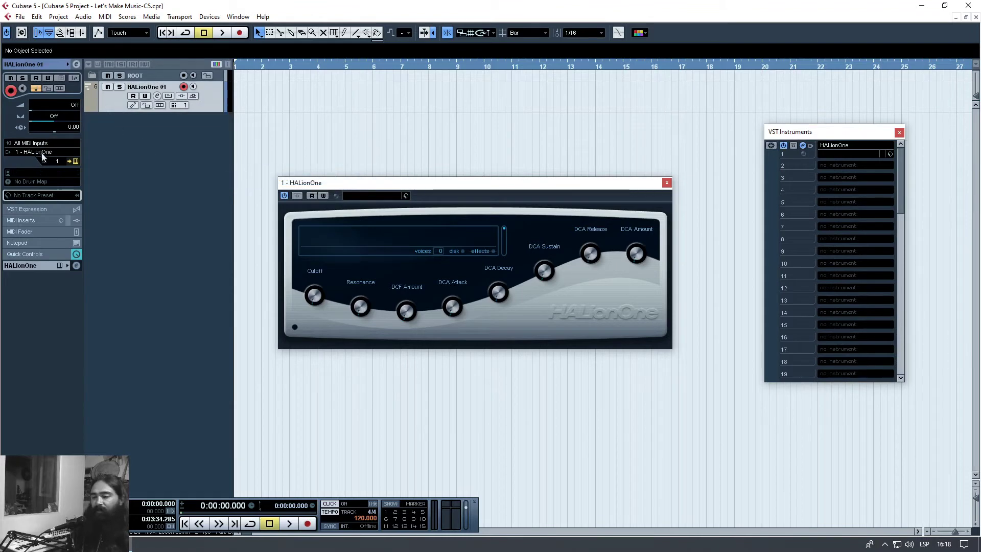
# Step: View the MIDI channel choices for the HALionOne 01 track and reposition the HALionOne window
pyautogui.click(57, 161)
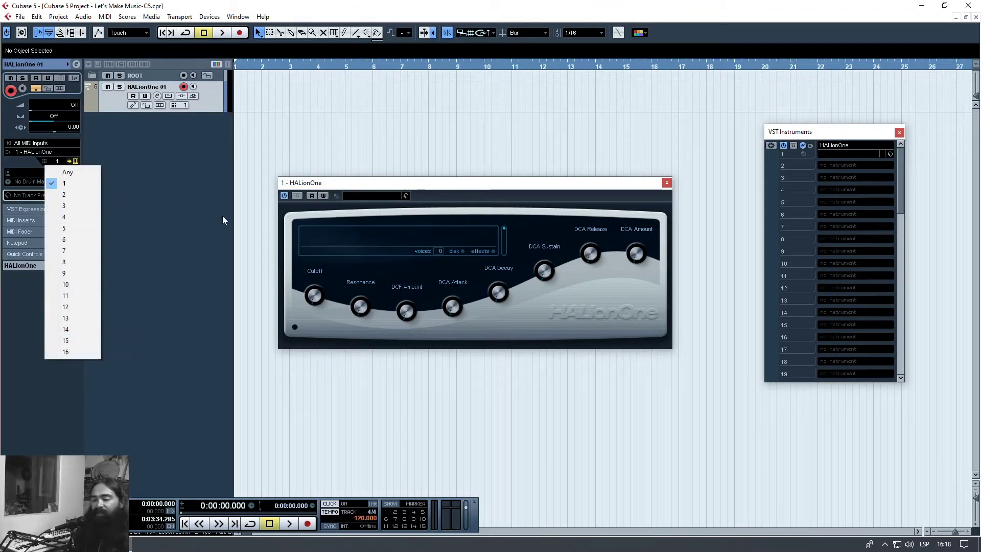
pyautogui.click(182, 223)
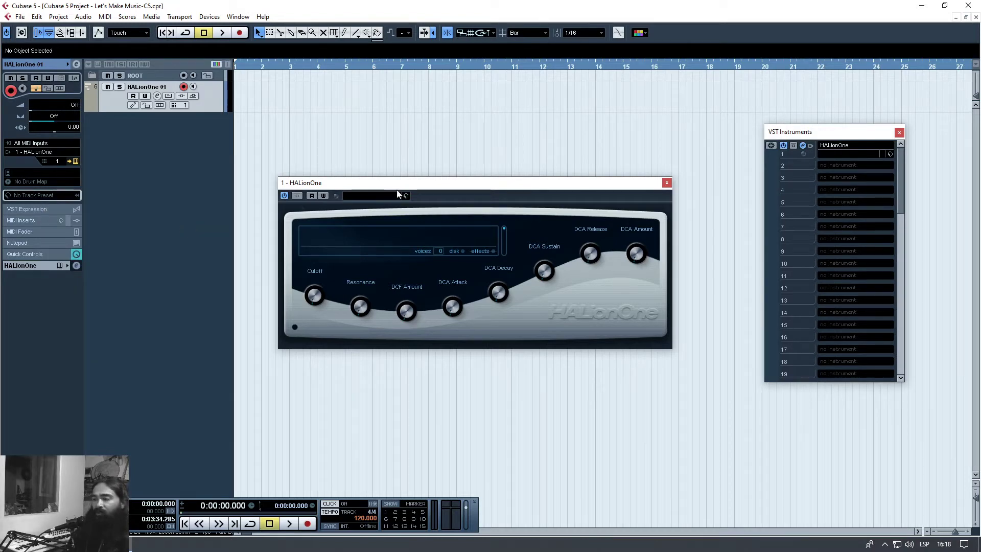
pyautogui.moveTo(402, 182); pyautogui.dragTo(447, 154)
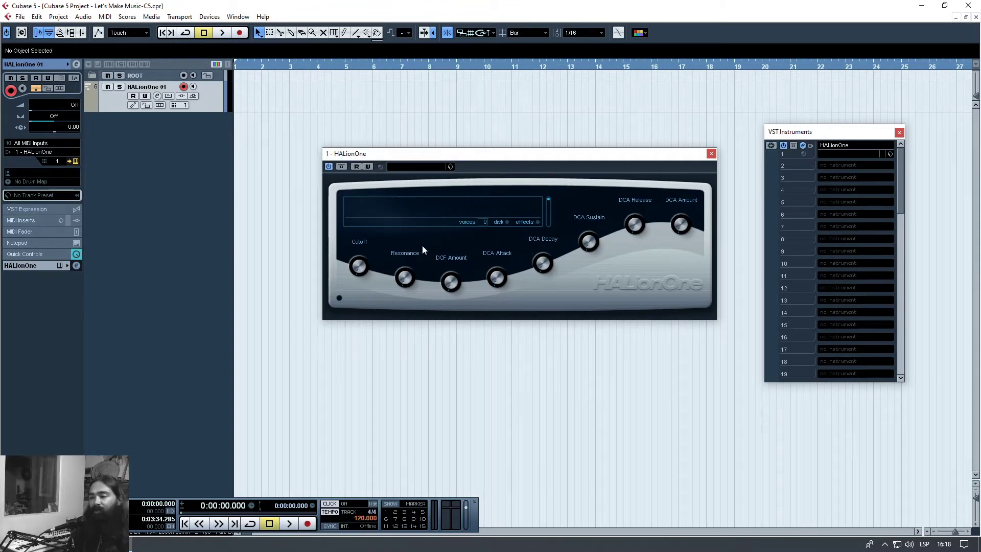
pyautogui.moveTo(423, 158); pyautogui.dragTo(424, 152)
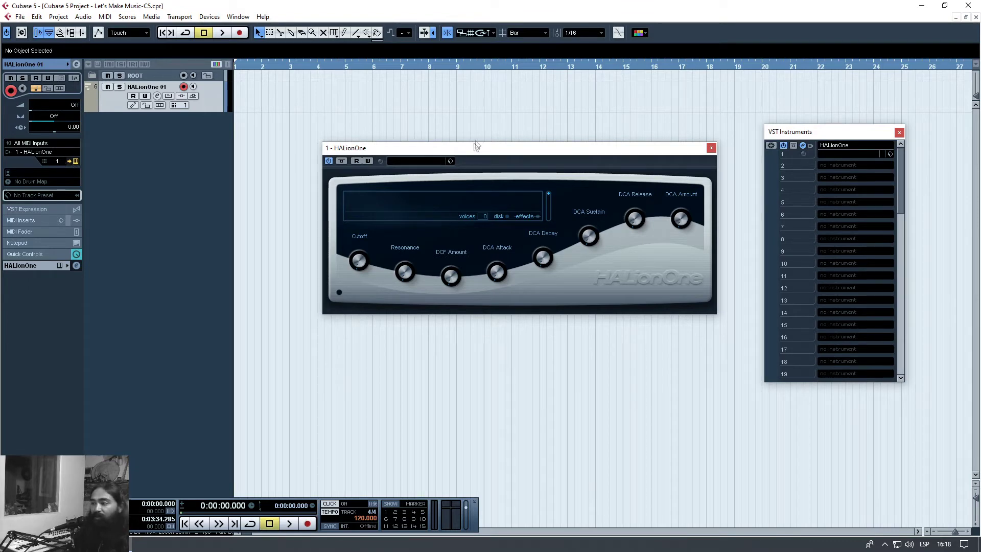
pyautogui.moveTo(474, 152); pyautogui.dragTo(466, 155)
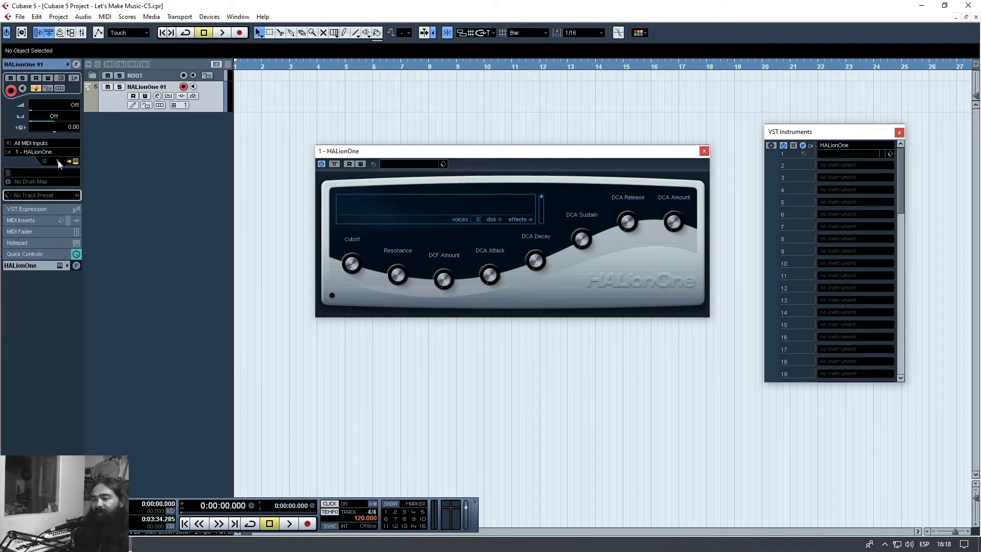
# Step: Browse the presets offered by the HALionOne 01 track's program selector and close the list
pyautogui.click(23, 174)
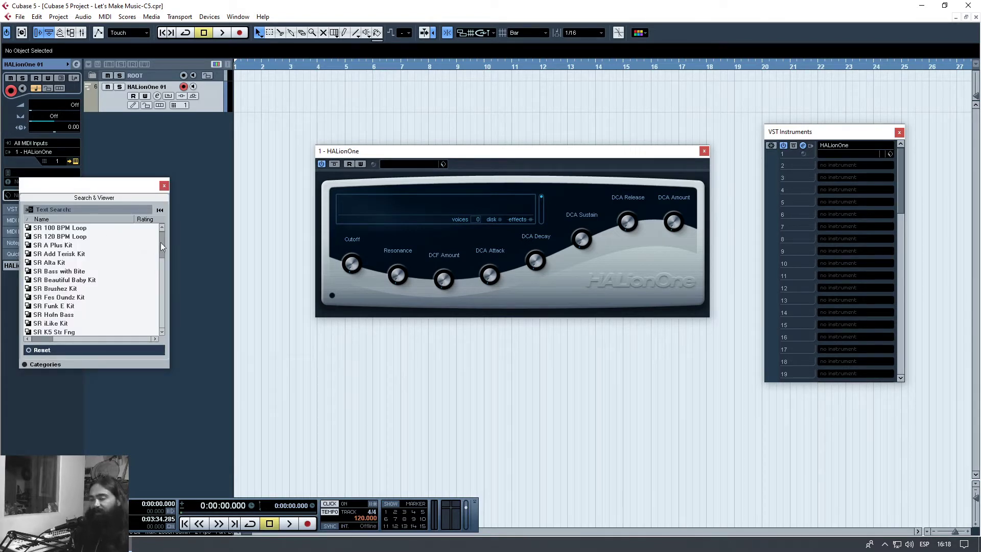
pyautogui.moveTo(162, 240); pyautogui.dragTo(152, 321)
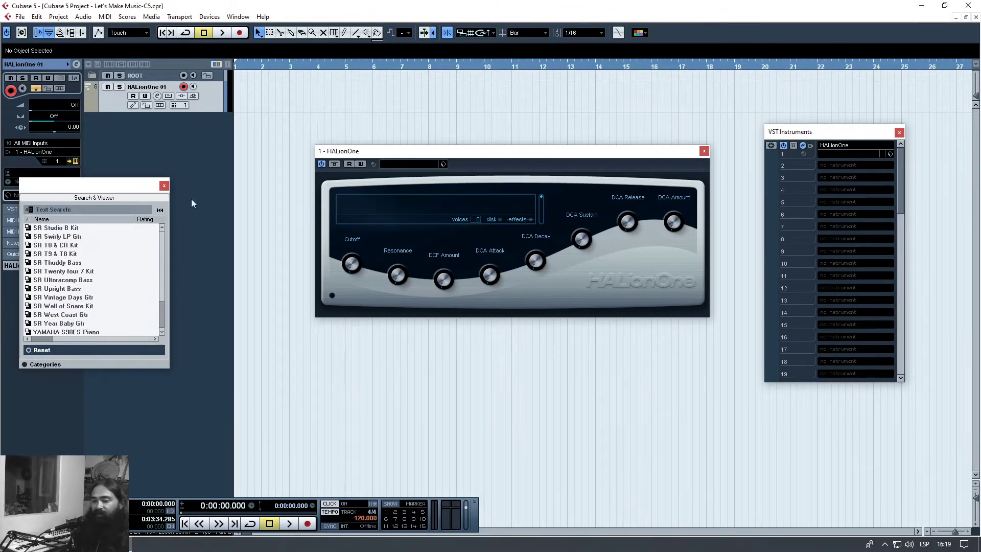
pyautogui.click(164, 186)
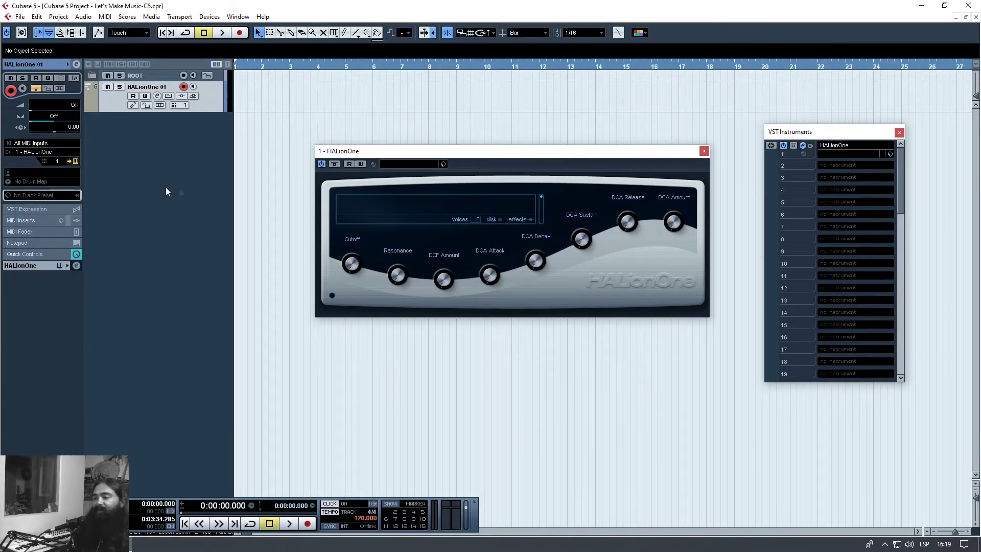
# Step: Load the YAMAHA S90ES Piano preset in HALionOne from the plug-in's preset browser
pyautogui.click(27, 173)
pyautogui.click(406, 164)
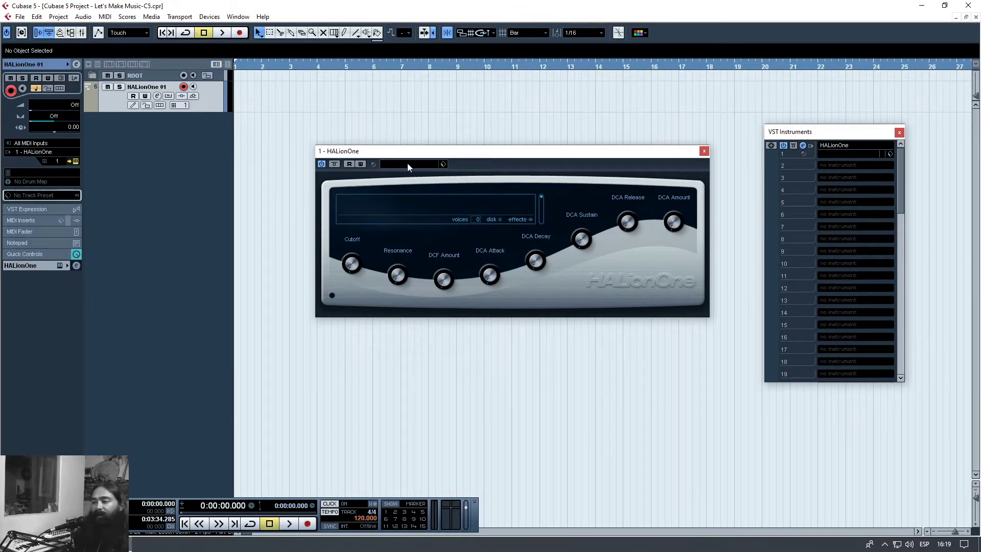
pyautogui.click(407, 164)
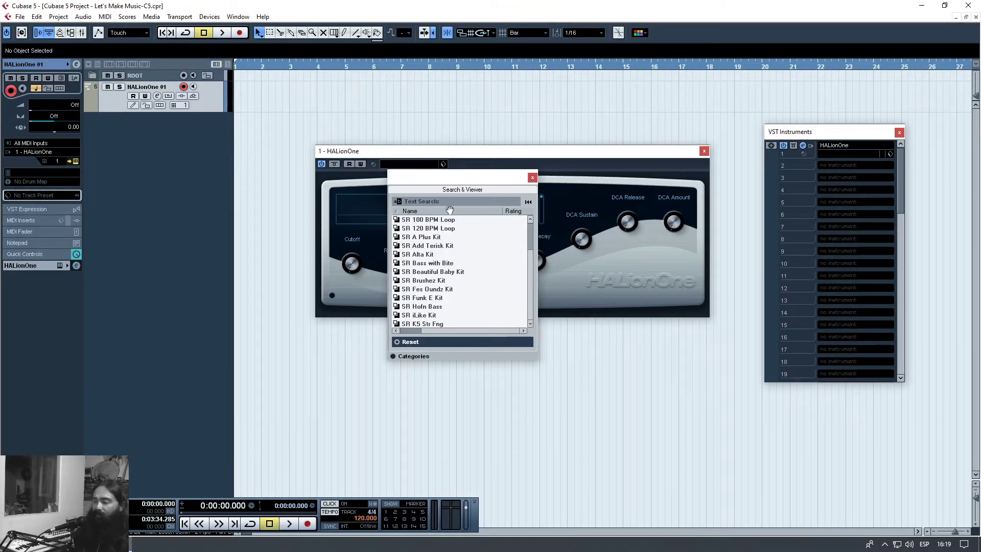
pyautogui.moveTo(531, 229); pyautogui.dragTo(522, 318)
pyautogui.click(421, 325)
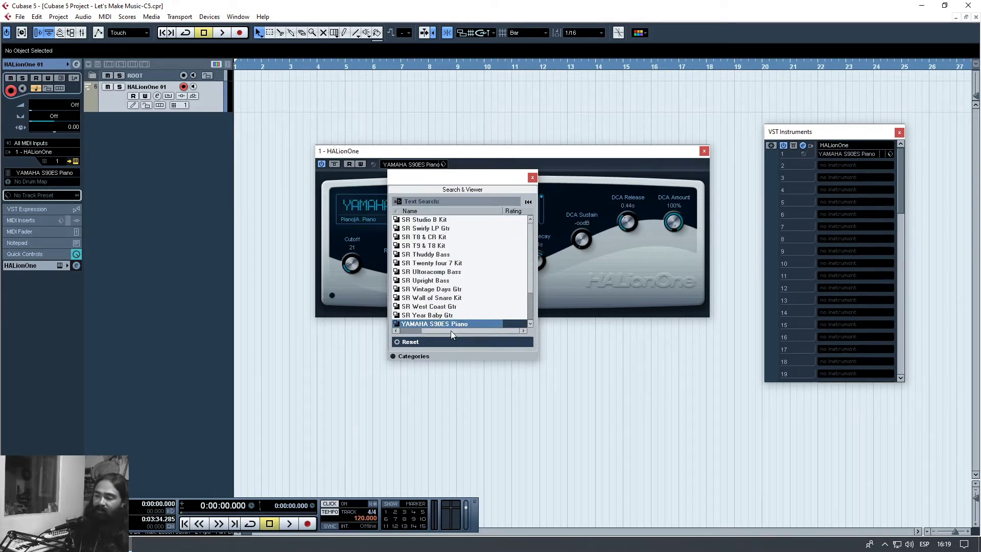
# Step: Close the preset browser and rename the HALionOne 01 track as Piano
pyautogui.click(545, 151)
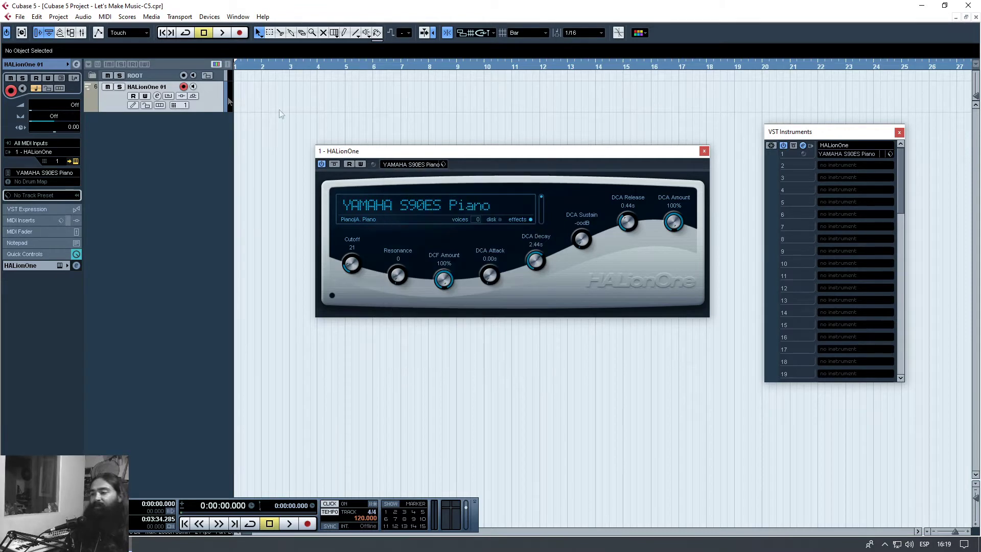
pyautogui.doubleClick(142, 88)
pyautogui.write('Piano')
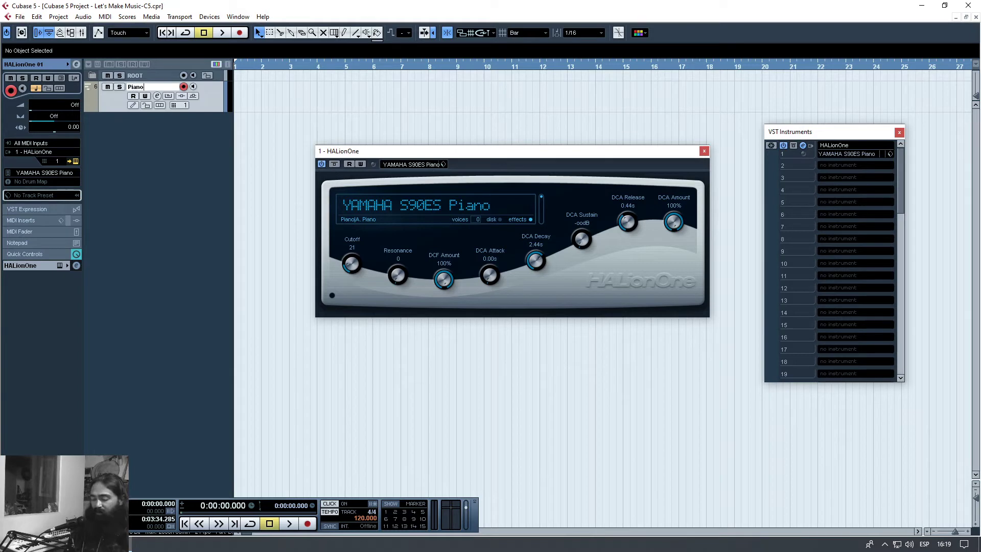
pyautogui.press('Return')
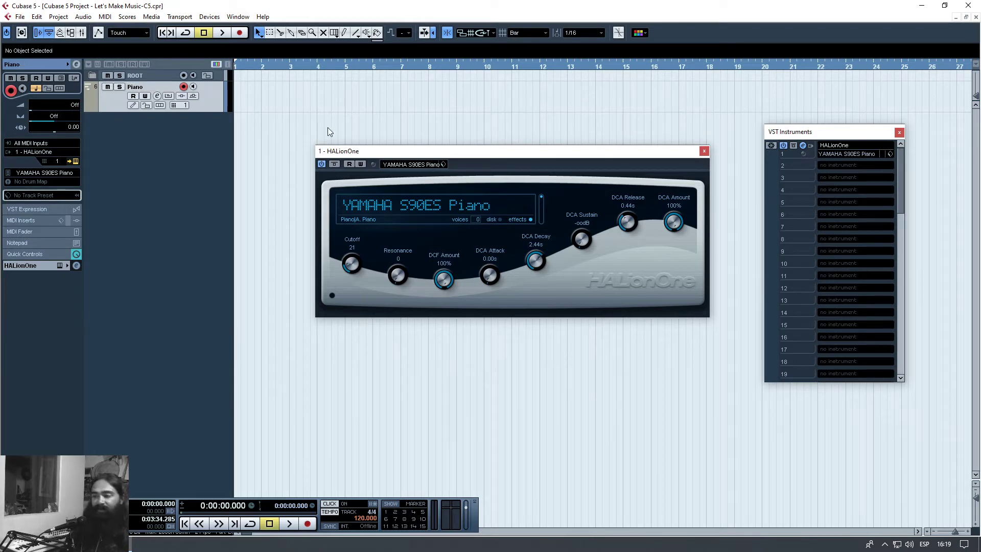
# Step: Close the VST Instruments window and move the HALionOne window away from the start of the timeline
pyautogui.moveTo(611, 151); pyautogui.dragTo(584, 160)
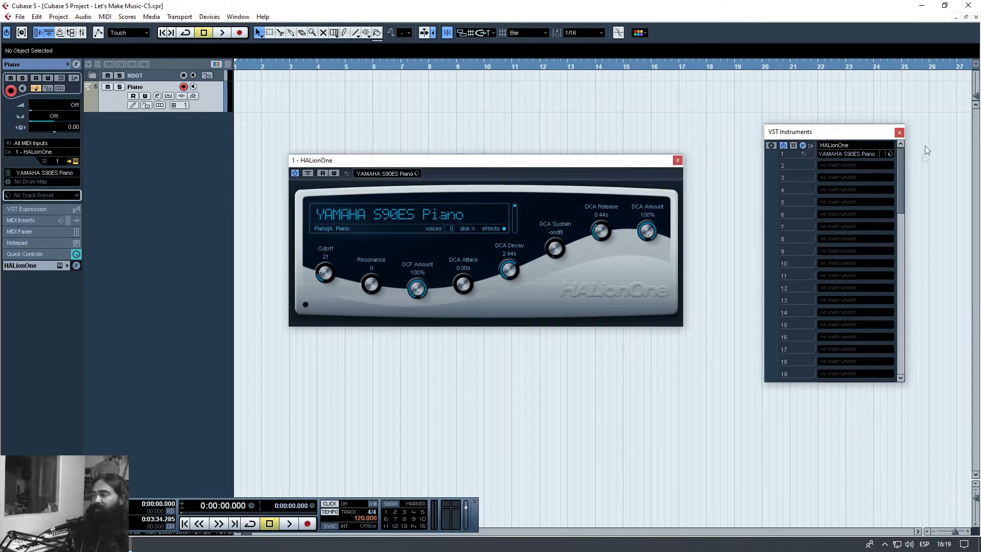
pyautogui.click(899, 133)
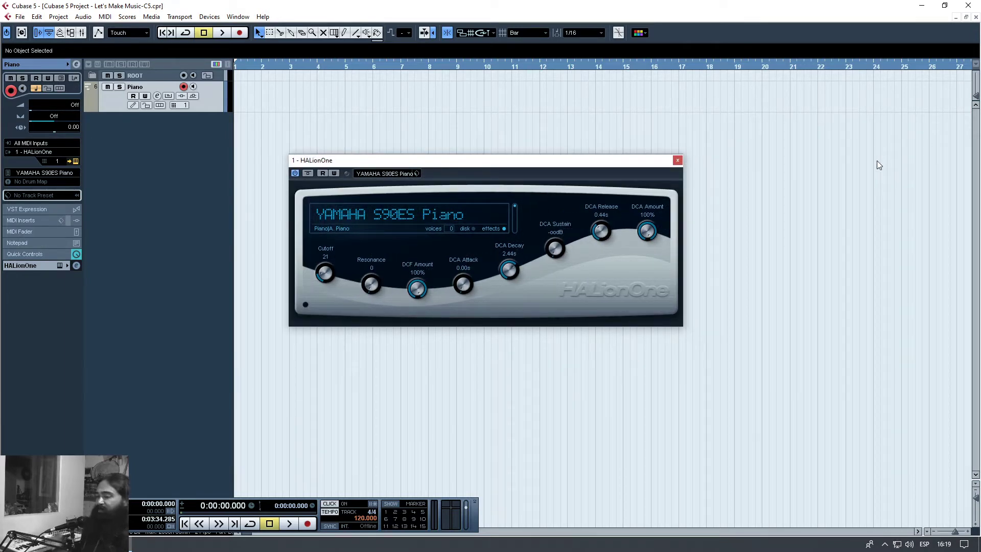
pyautogui.moveTo(591, 164); pyautogui.dragTo(623, 161)
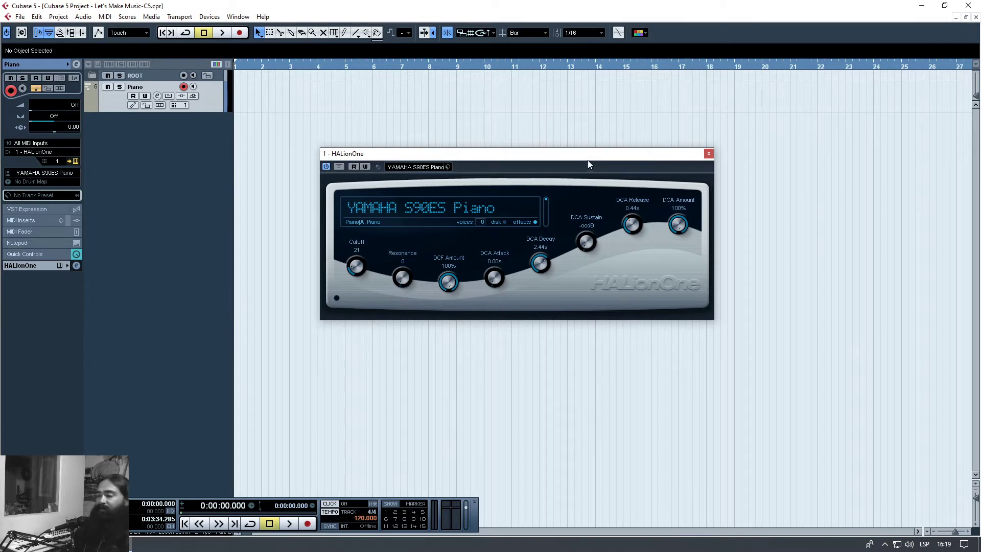
pyautogui.moveTo(585, 162); pyautogui.dragTo(796, 210)
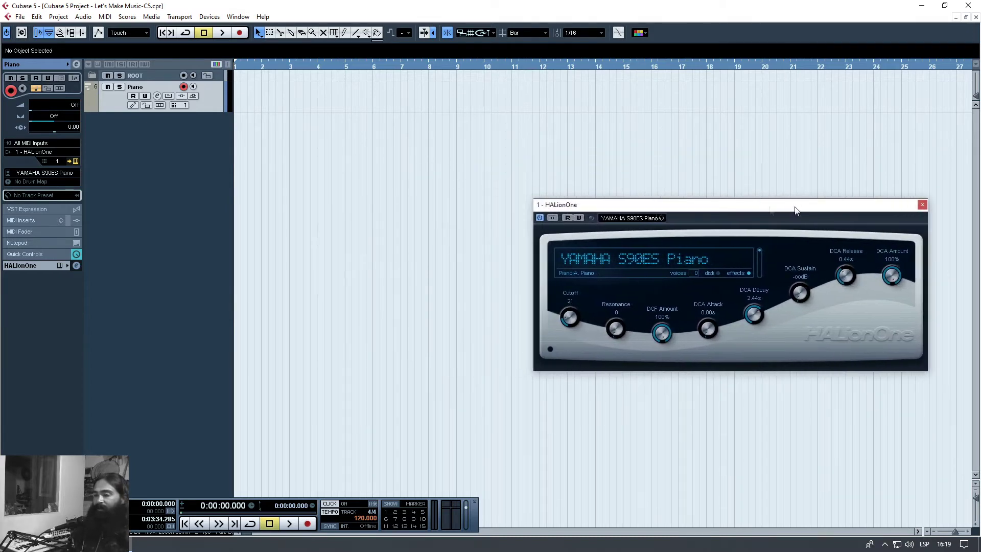
# Step: Increase the Piano track's height and zoom the timeline in to about the first five bars, with the HALionOne window moved aside
pyautogui.moveTo(209, 112); pyautogui.dragTo(211, 138)
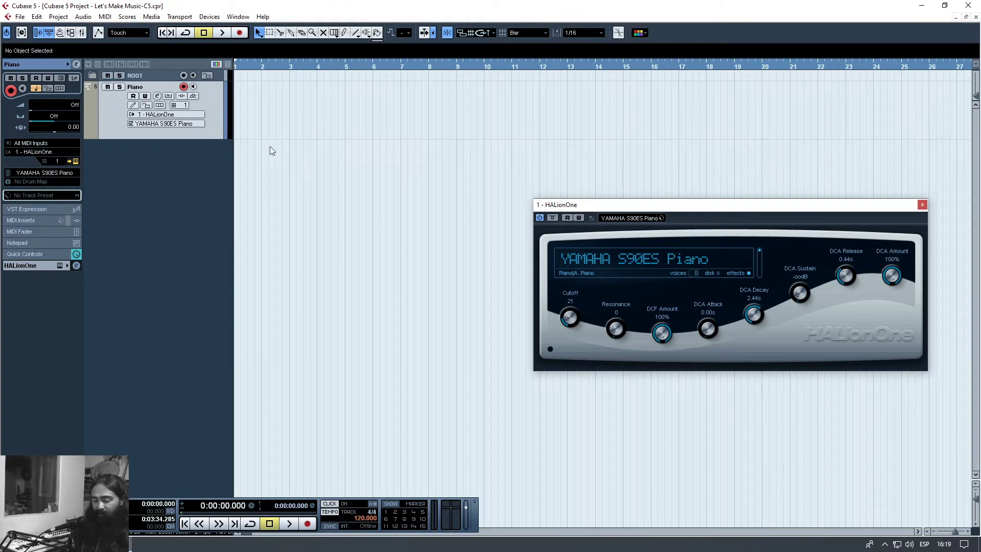
pyautogui.press('h')
pyautogui.press('h')
pyautogui.press('h')
pyautogui.press('h')
pyautogui.press('h')
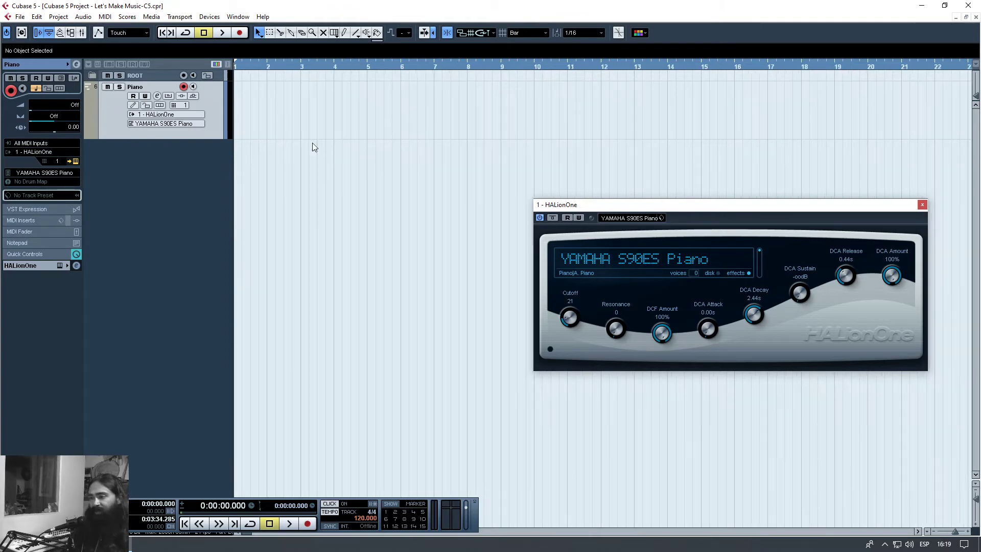
pyautogui.press('g')
pyautogui.press('g')
pyautogui.press('g')
pyautogui.press('g')
pyautogui.press('g')
pyautogui.press('g')
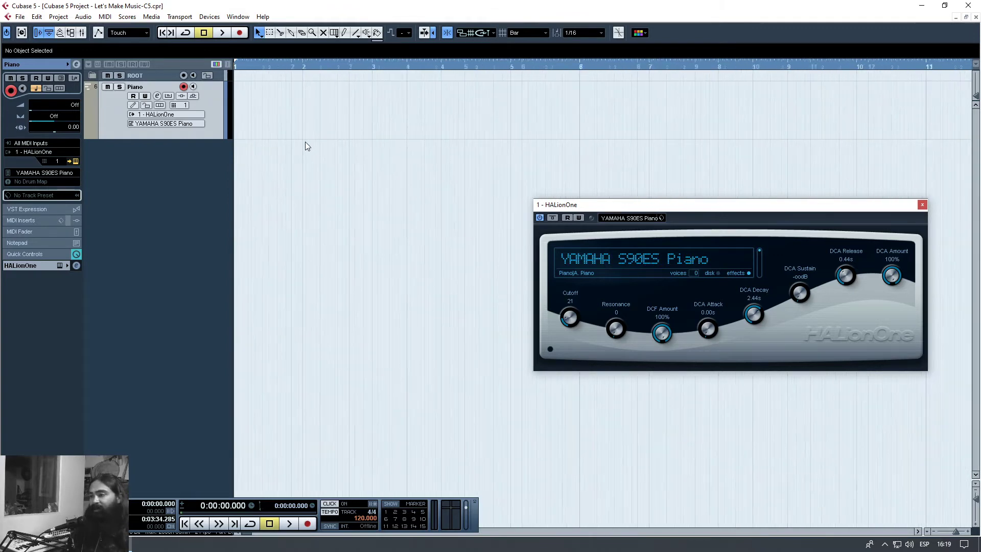
pyautogui.press('h')
pyautogui.press('h')
pyautogui.press('h')
pyautogui.press('h')
pyautogui.press('h')
pyautogui.press('h')
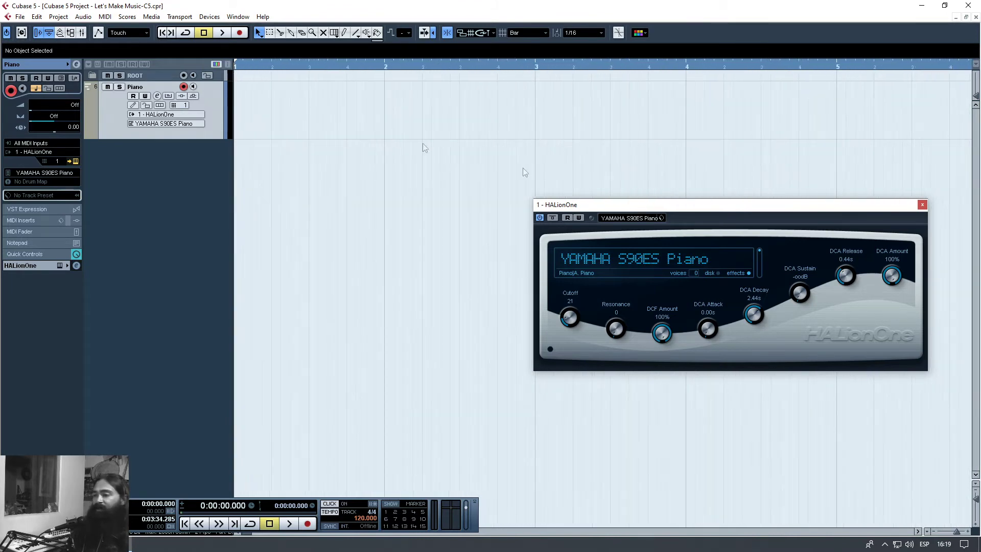
pyautogui.moveTo(672, 205); pyautogui.dragTo(256, 210)
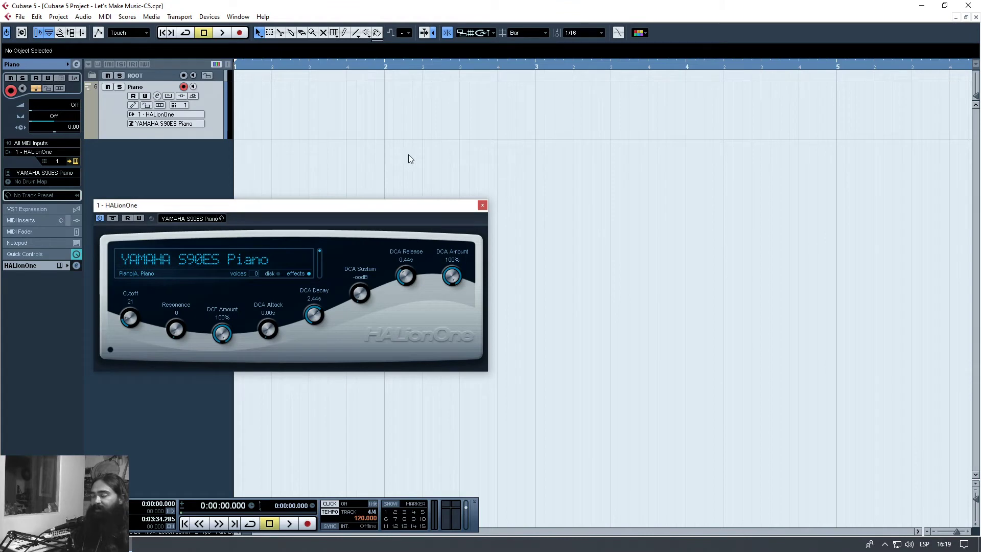
# Step: Play the project briefly to hear the metronome, and toggle the Piano track's record enable off and on again
pyautogui.press('space')
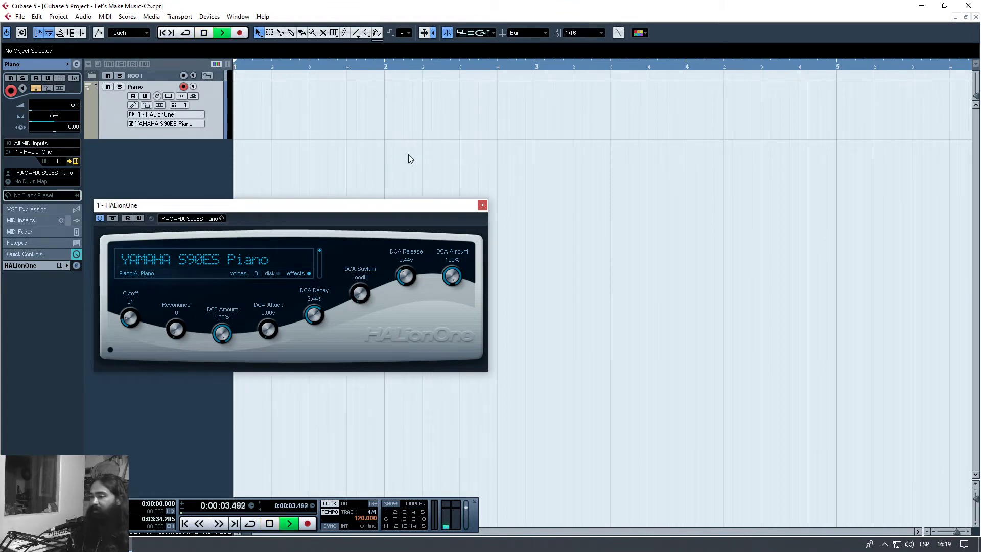
pyautogui.press('space')
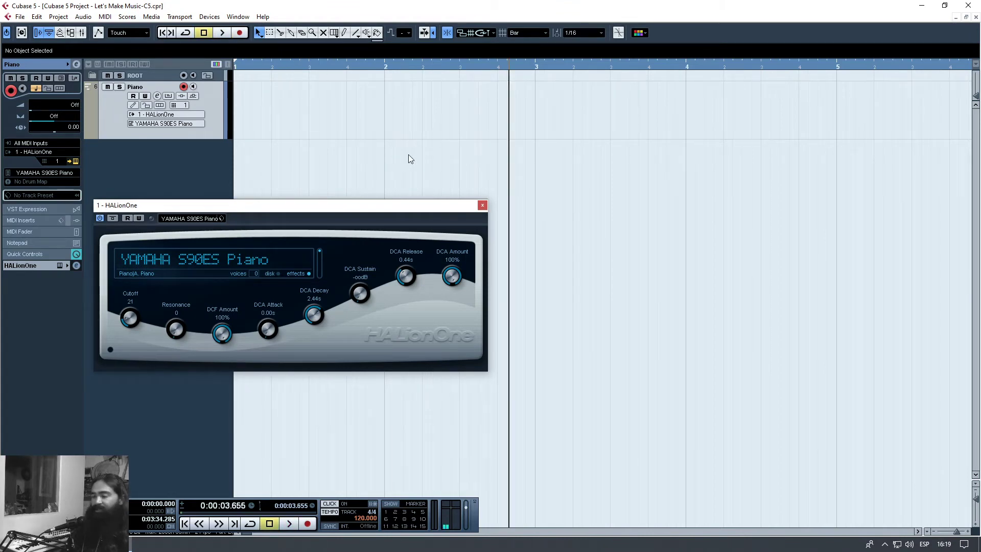
pyautogui.click(184, 88)
pyautogui.click(183, 88)
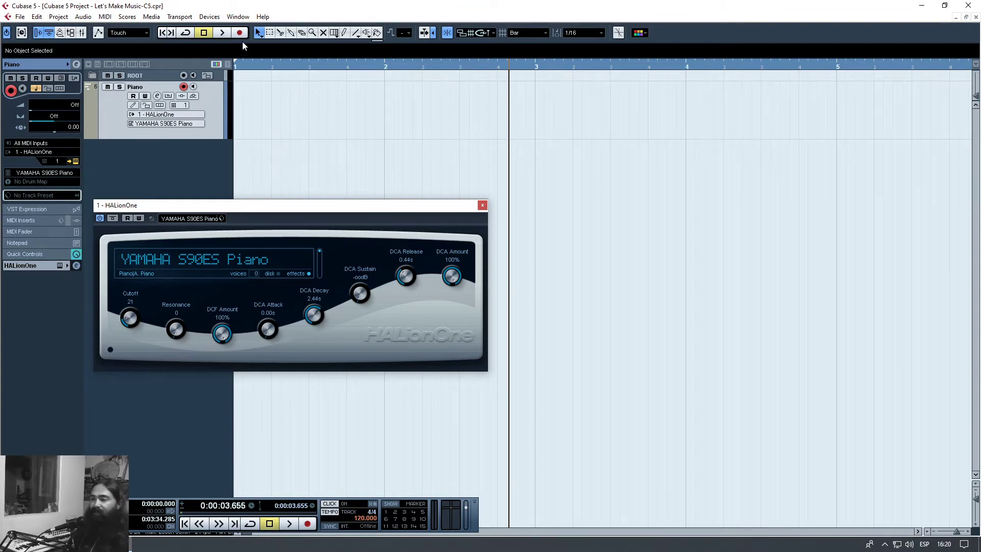
# Step: Record a MIDI performance of about 15 seconds on the Piano track from the project start
pyautogui.press('Home')
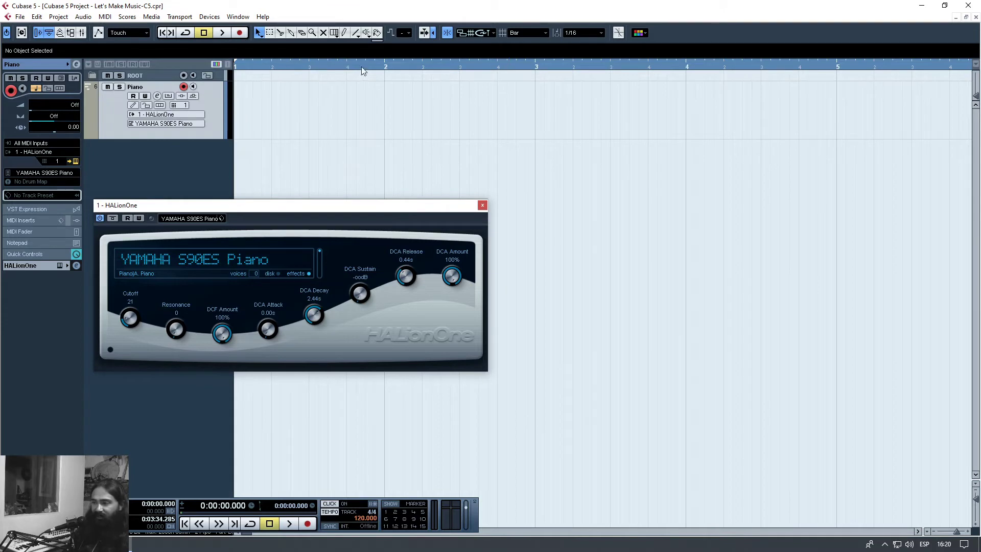
pyautogui.click(239, 32)
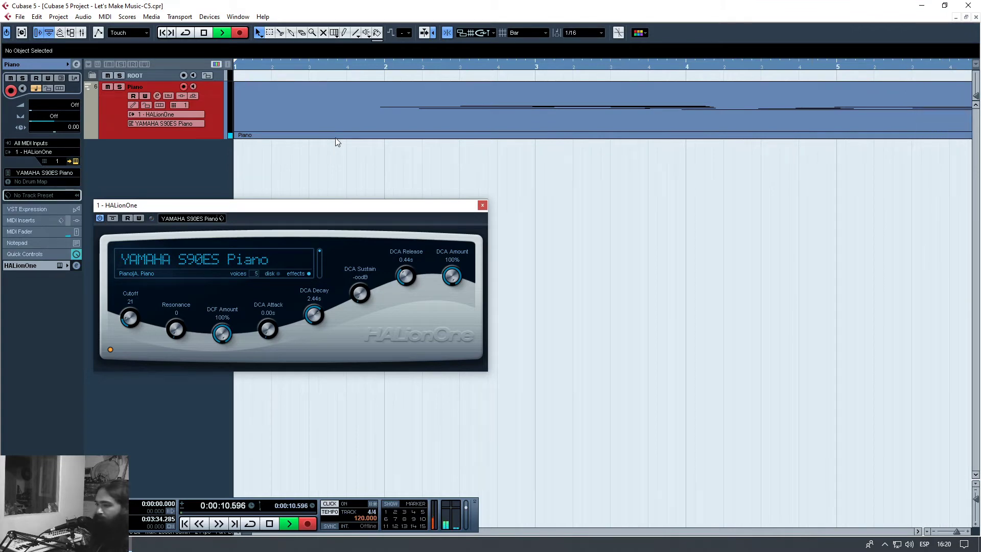
pyautogui.press('g')
pyautogui.press('g')
pyautogui.press('g')
pyautogui.press('g')
pyautogui.press('g')
pyautogui.press('g')
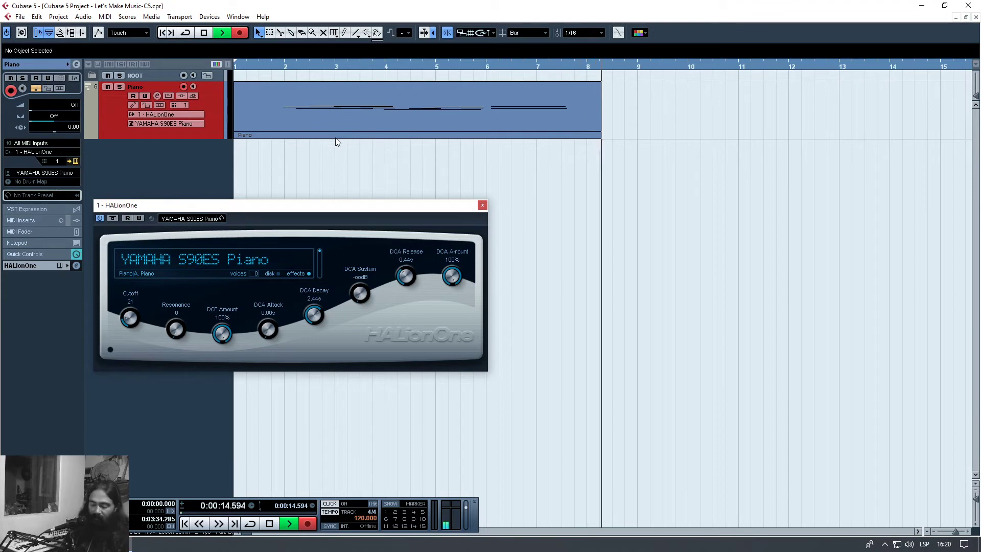
pyautogui.press('space')
pyautogui.click(591, 174)
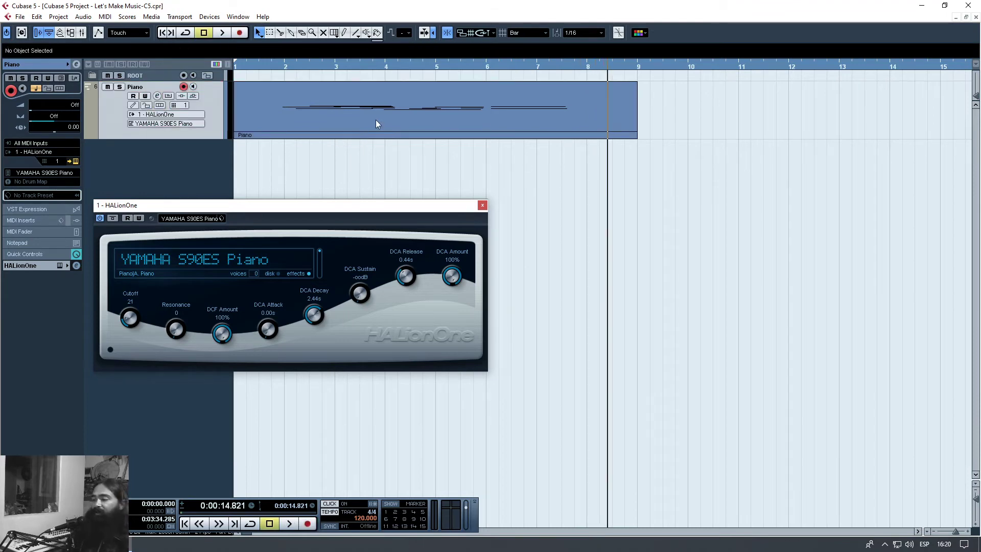
# Step: Split the recorded Piano part at bar 8 and delete the piece after the split
pyautogui.click(375, 120)
pyautogui.keyDown('alt'); pyautogui.click(606, 119); pyautogui.keyUp('alt')
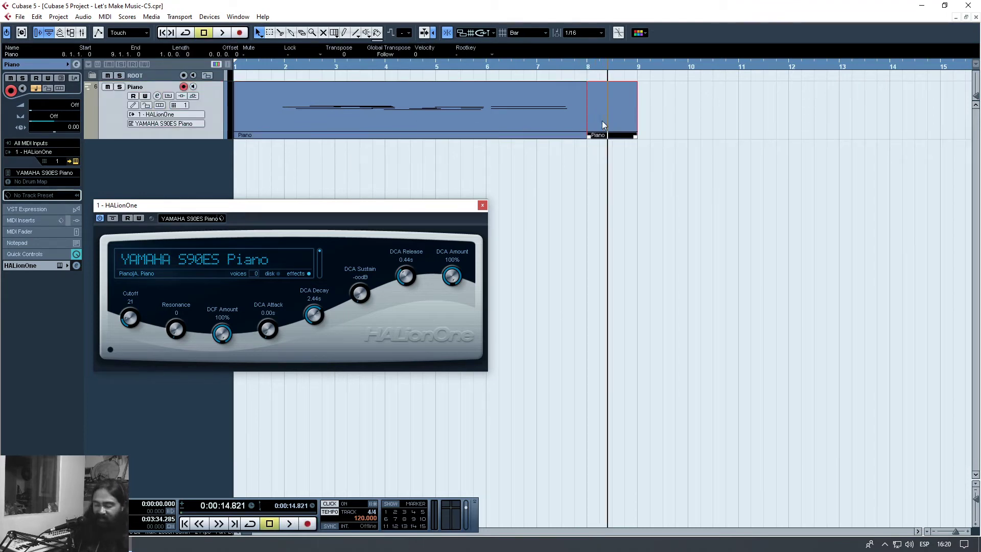
pyautogui.press('Delete')
# Step: Open the Piano part in the Key Editor, close the HALionOne window and enlarge the notes vertically
pyautogui.doubleClick(317, 116)
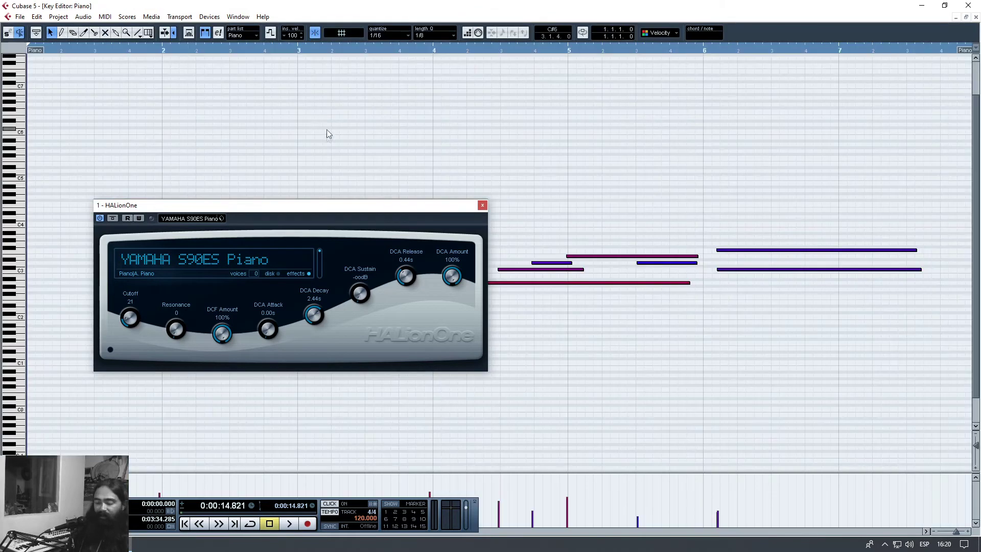
pyautogui.moveTo(468, 211); pyautogui.dragTo(912, 99)
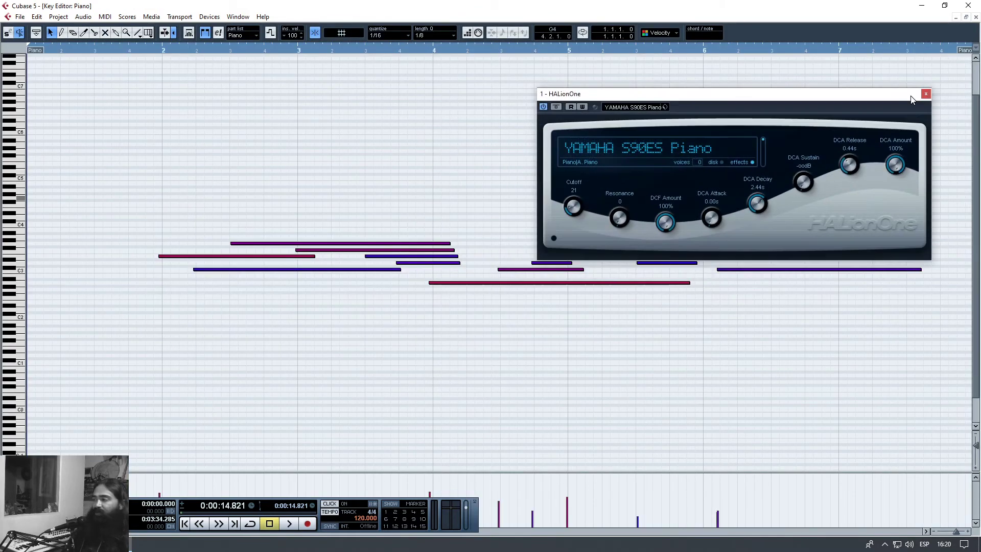
pyautogui.click(926, 95)
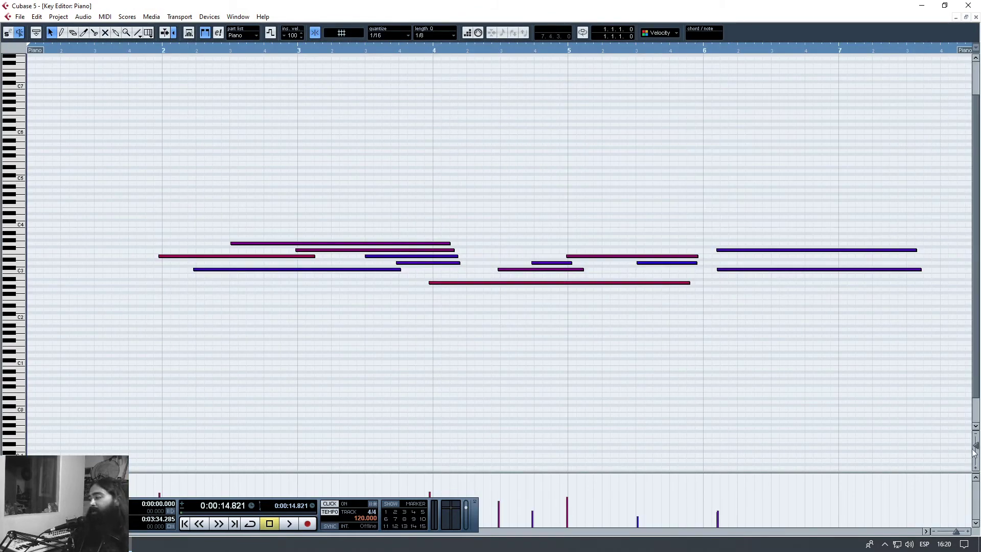
pyautogui.moveTo(976, 447); pyautogui.dragTo(976, 459)
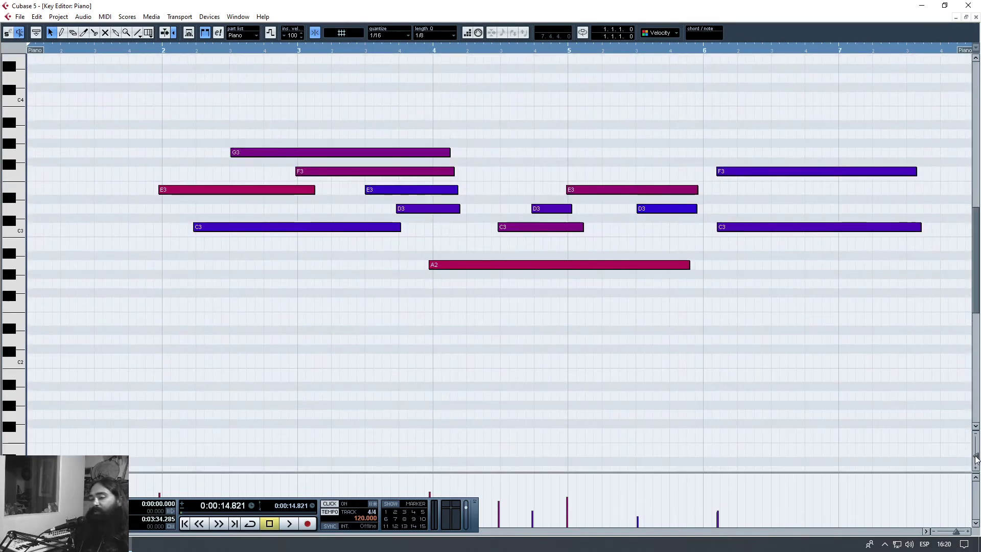
# Step: Quantize the first four notes, E3, C3, G3 and F3, to the 1/16 grid
pyautogui.moveTo(102, 102); pyautogui.dragTo(317, 289)
pyautogui.press('q')
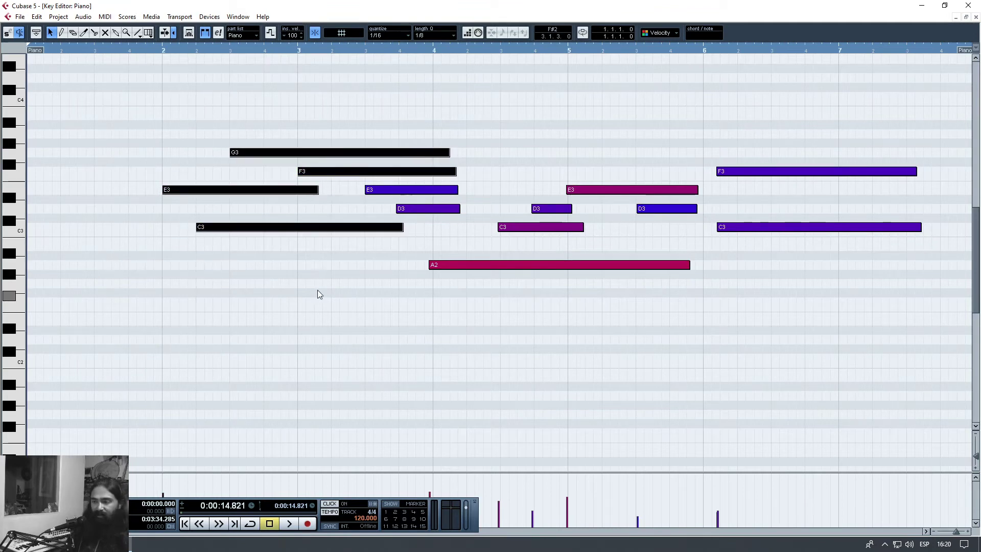
pyautogui.click(286, 298)
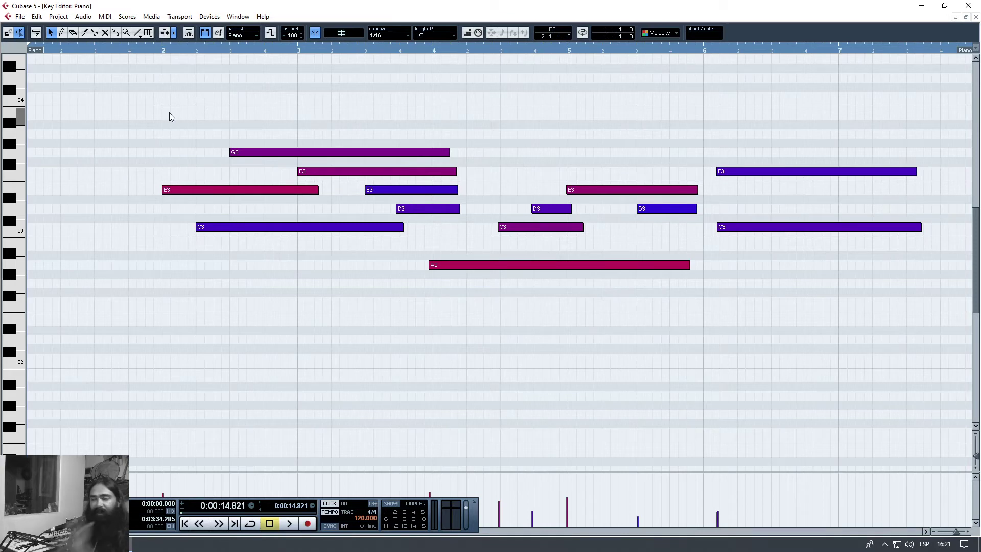
# Step: Align the remaining note starts to the grid, with A2 starting at 4.1.1.0 and the last F3 and C3 at bar 6
pyautogui.moveTo(397, 210); pyautogui.dragTo(399, 209)
pyautogui.click(433, 264)
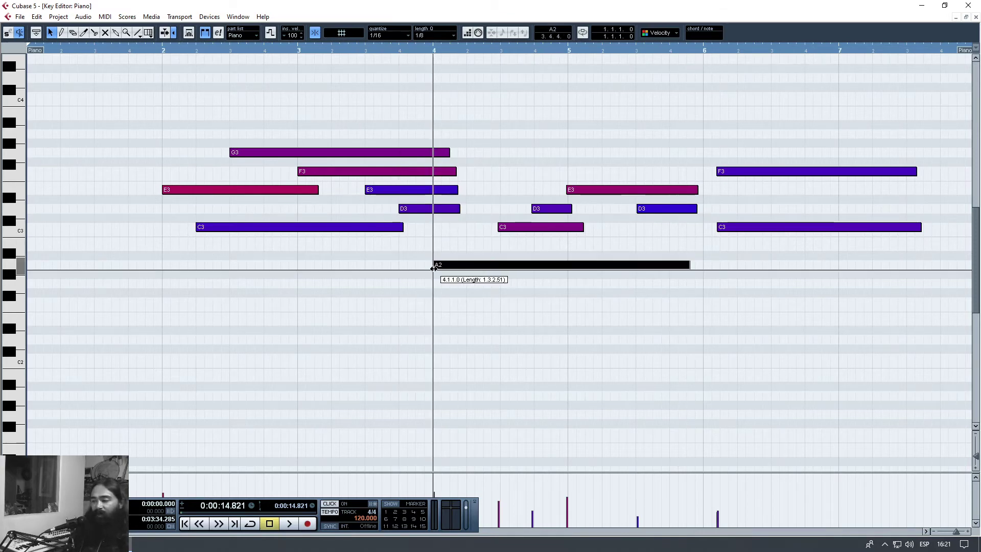
pyautogui.moveTo(499, 227); pyautogui.dragTo(501, 228)
pyautogui.moveTo(548, 127); pyautogui.dragTo(706, 176)
pyautogui.press('q')
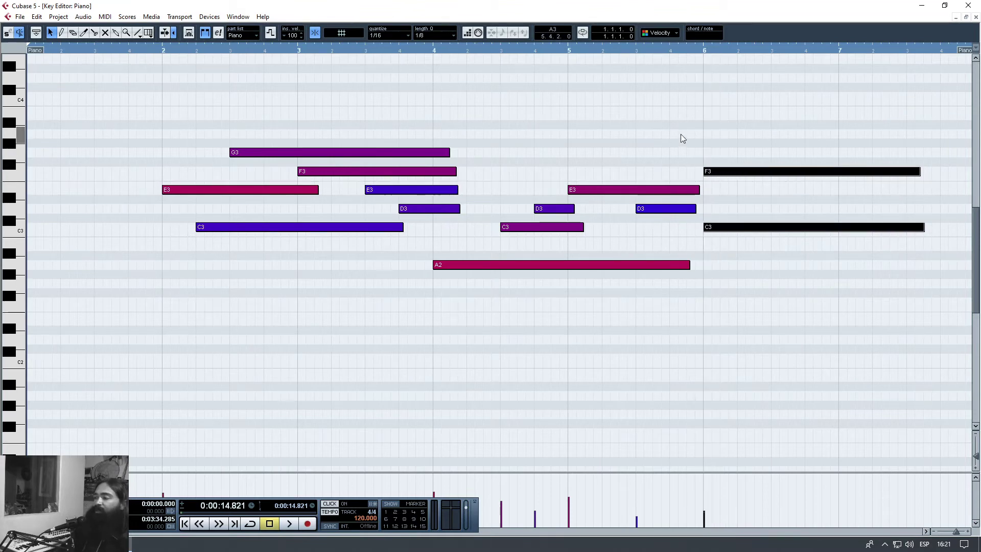
pyautogui.click(551, 183)
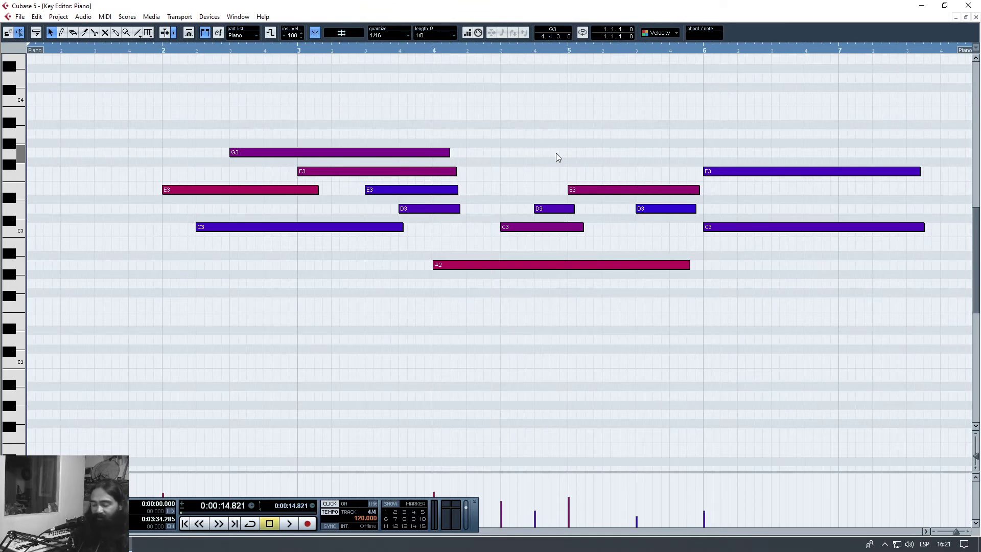
# Step: Return to the project window, split the Piano part at bar 2 and delete its empty first bar
pyautogui.press('Return')
pyautogui.keyDown('alt'); pyautogui.click(286, 123); pyautogui.keyUp('alt')
pyautogui.click(274, 123)
pyautogui.press('Delete')
# Step: Play the Piano part from bar 2, switch the metronome click off and stop playback
pyautogui.click(285, 66)
pyautogui.press('space')
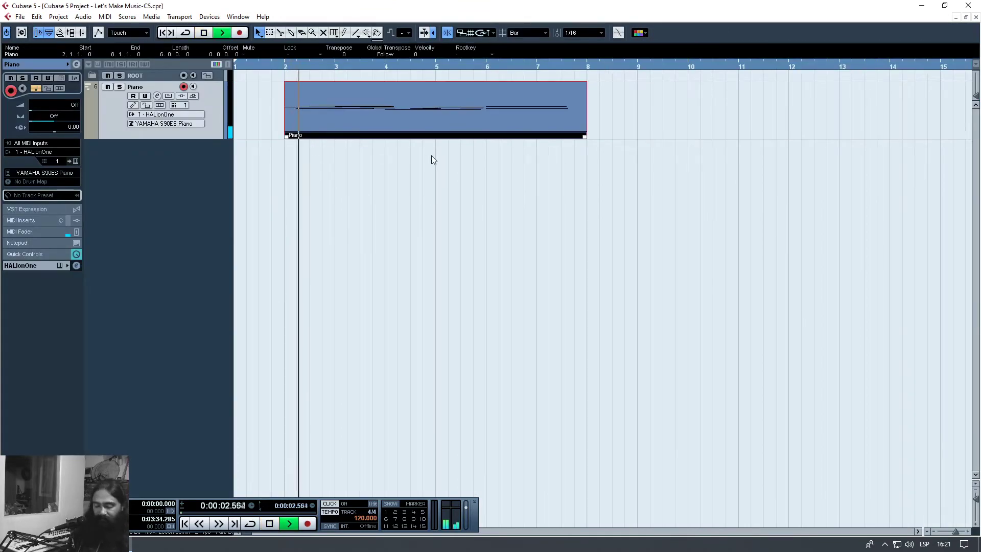
pyautogui.press('c')
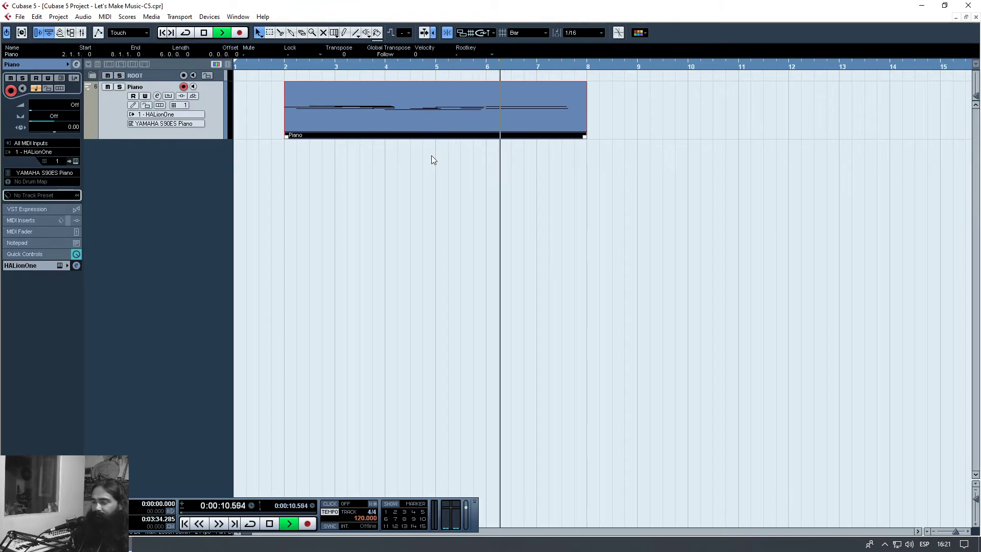
pyautogui.press('space')
# Step: Open the Piano part in the Key Editor and return to the project window
pyautogui.doubleClick(415, 117)
pyautogui.press('Return')
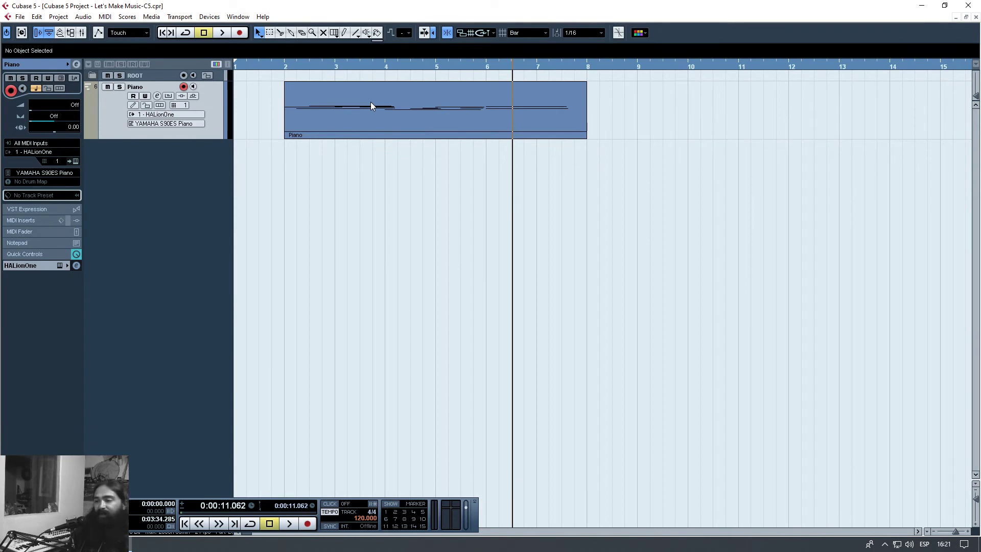
pyautogui.click(401, 124)
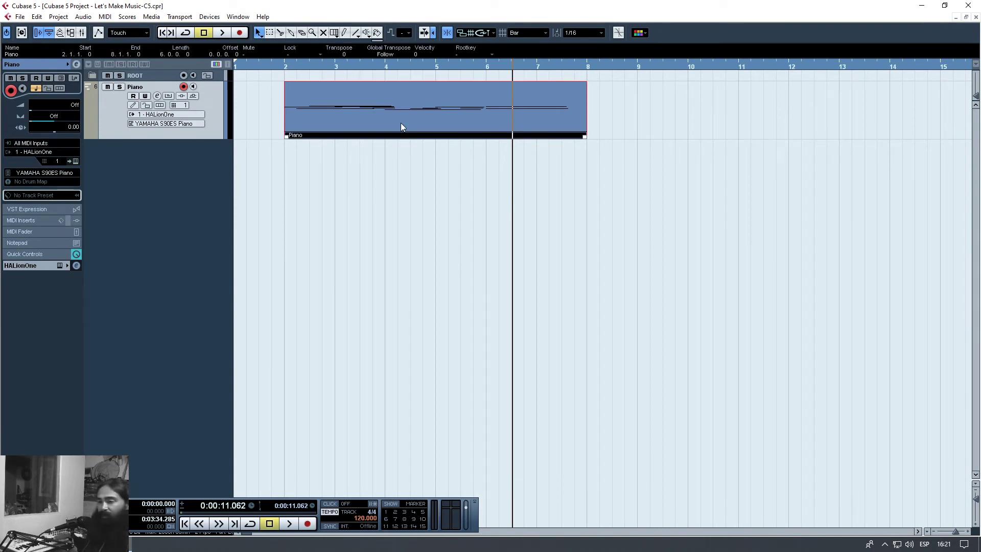
pyautogui.click(398, 144)
# Step: Delete the Piano part from the track and place the project cursor at bar 2
pyautogui.click(407, 127)
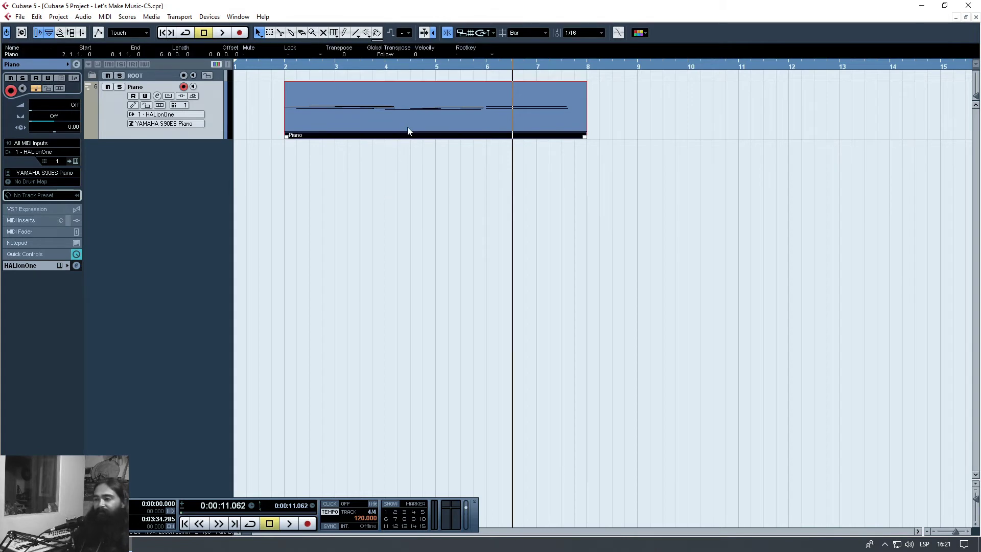
pyautogui.press('Delete')
pyautogui.click(286, 67)
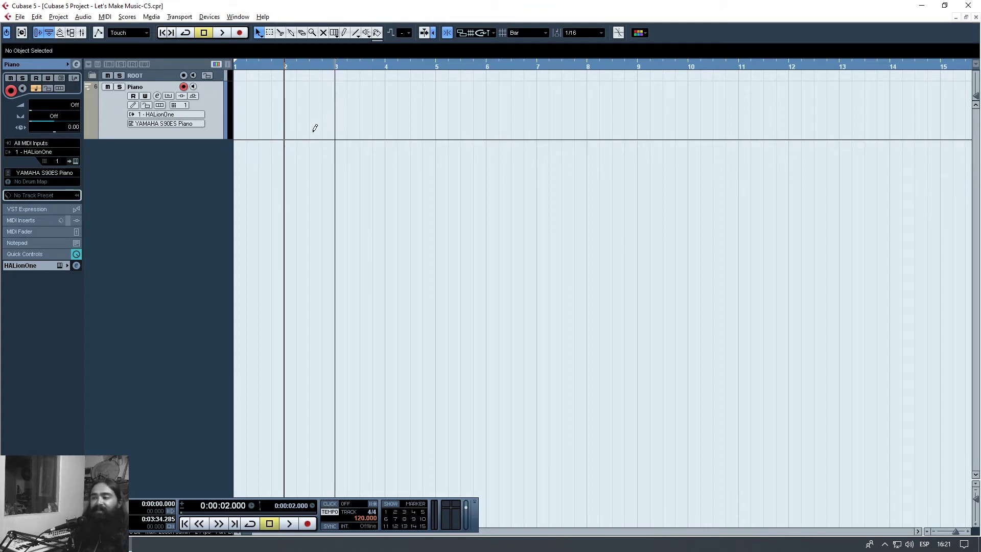
# Step: Draw a MIDI part from bar 2 to bar 6 on the Piano track and open it in the Key Editor
pyautogui.moveTo(292, 123)
pyautogui.mouseDown()
pyautogui.moveTo(475, 109)
pyautogui.moveTo(478, 116)
pyautogui.mouseUp()
pyautogui.click(328, 202)
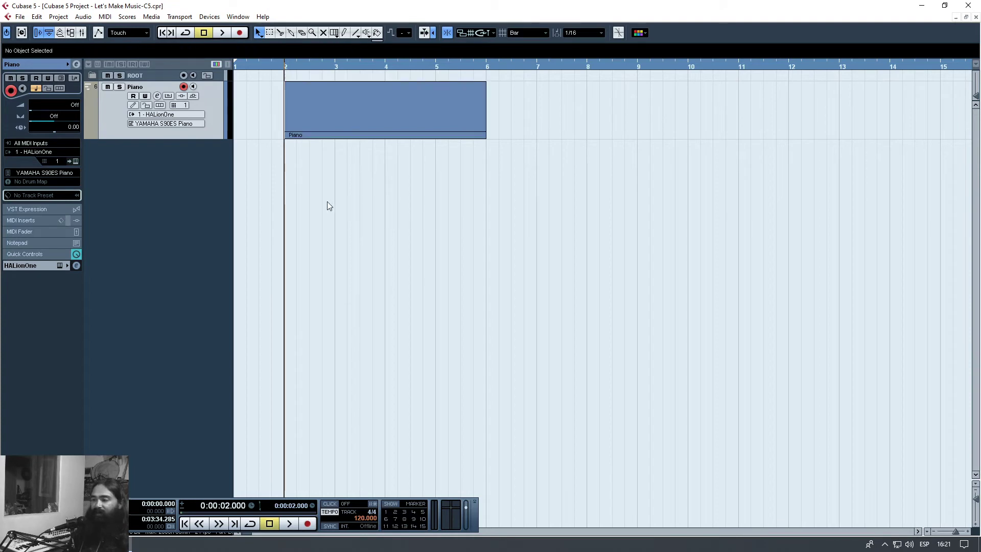
pyautogui.doubleClick(327, 126)
pyautogui.hscroll(-2, 317, 240)
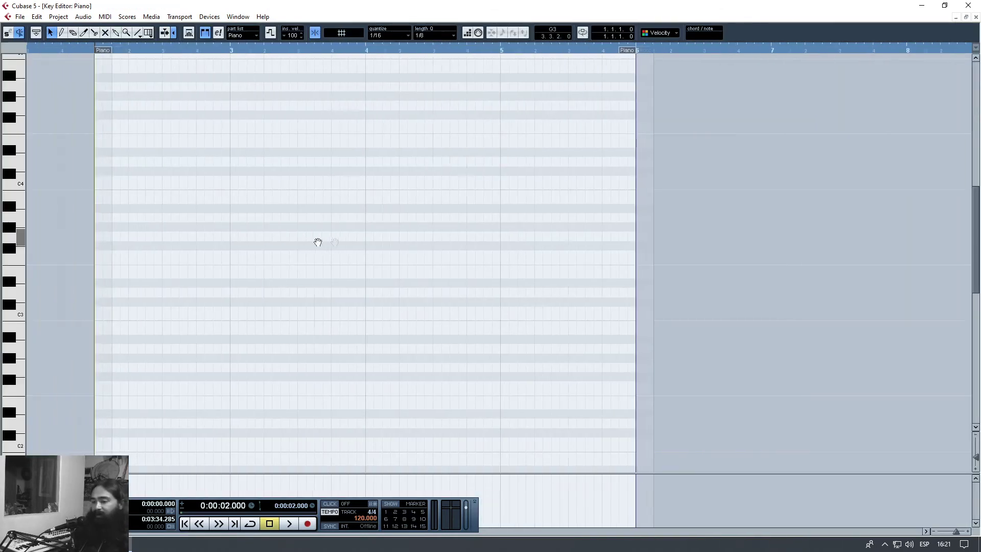
# Step: Draw a one-beat C3 note at bar 2 and hide the transport panel
pyautogui.click(167, 311)
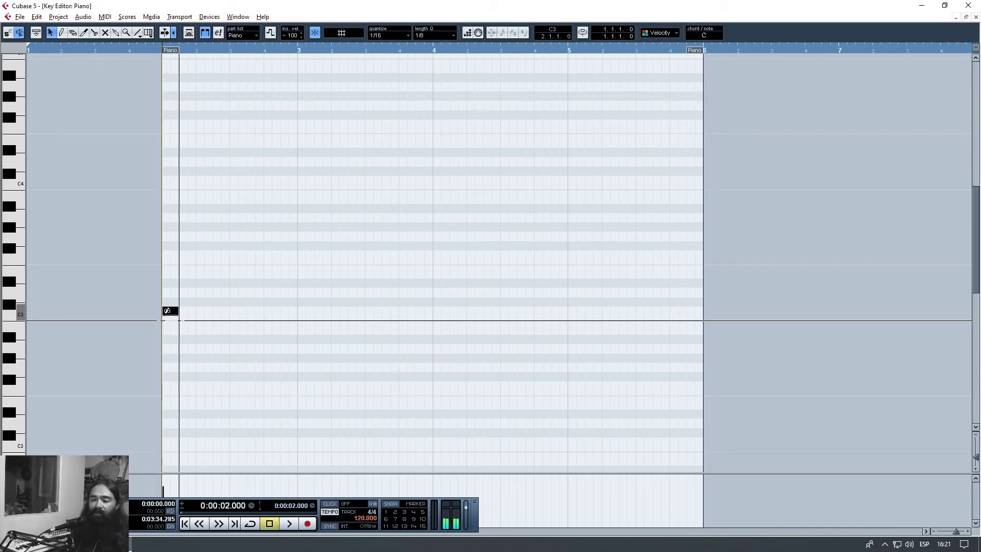
pyautogui.moveTo(179, 311); pyautogui.dragTo(195, 310)
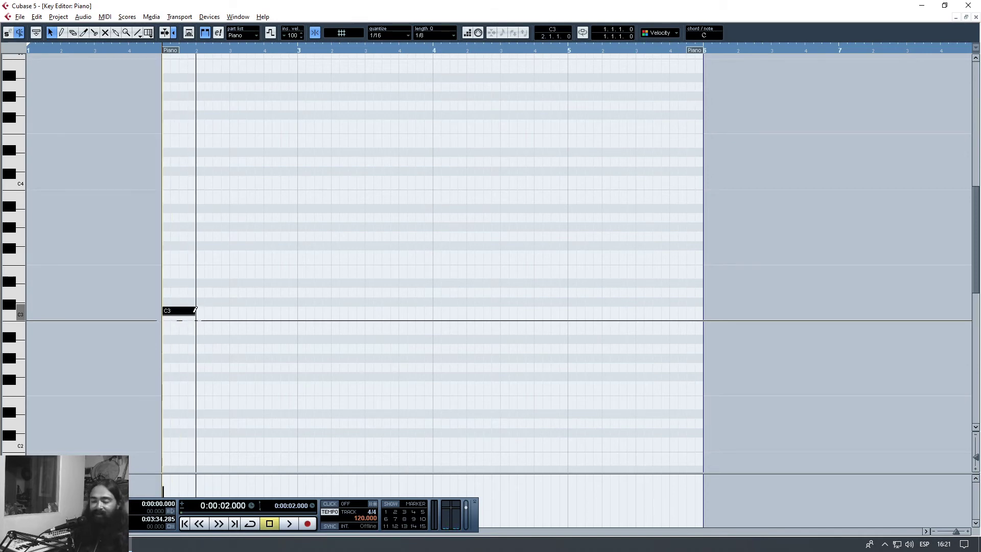
pyautogui.press('F2')
pyautogui.click(234, 443)
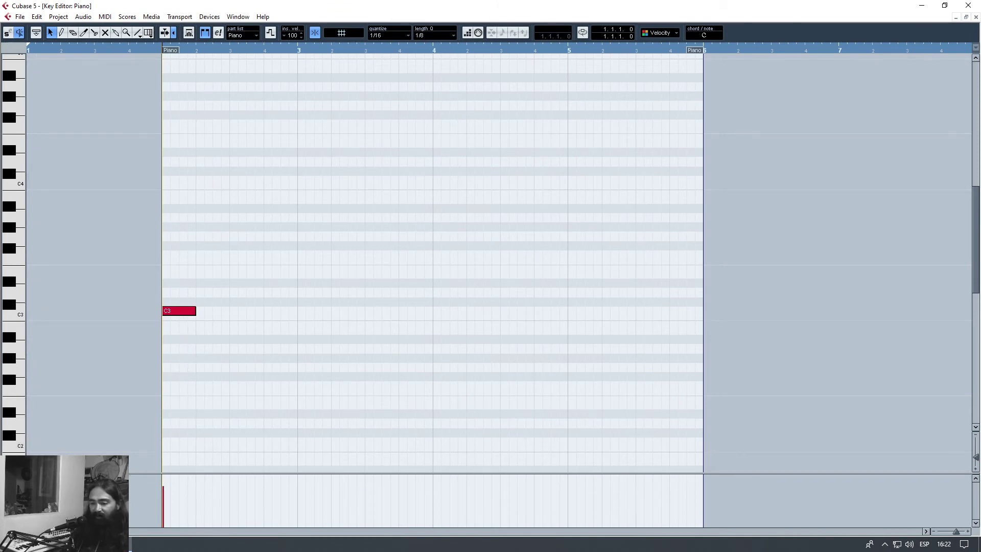
# Step: Lower the velocity of the C3 note and extend the note to fill all of bar 2
pyautogui.click(165, 503)
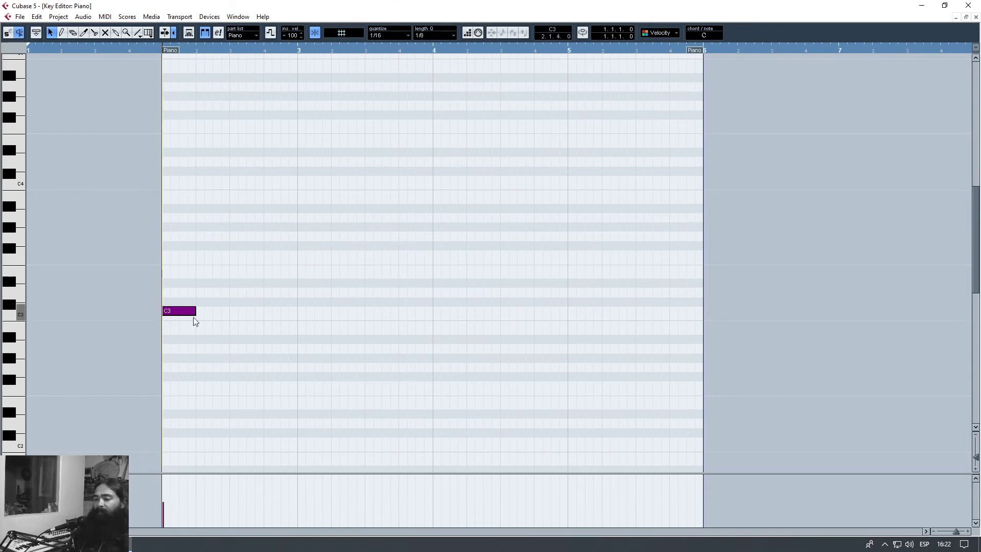
pyautogui.moveTo(194, 315); pyautogui.dragTo(297, 314)
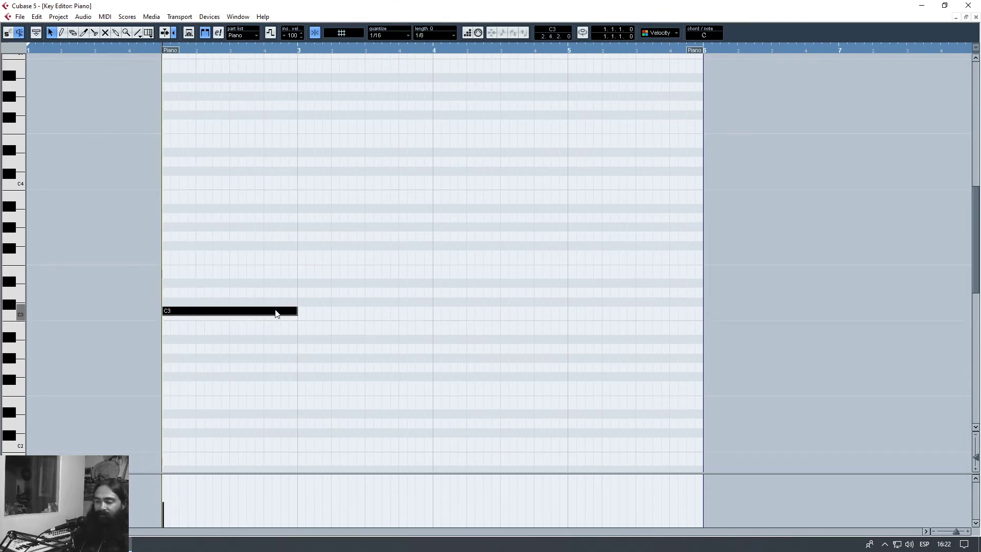
pyautogui.click(287, 268)
# Step: Duplicate the one-bar C3 note three times to fill bars 3 to 5 and play the notes
pyautogui.moveTo(281, 265); pyautogui.dragTo(230, 344)
pyautogui.hotkey('alt', 'd')
pyautogui.hotkey('alt', 'd')
pyautogui.hotkey('alt', 'd')
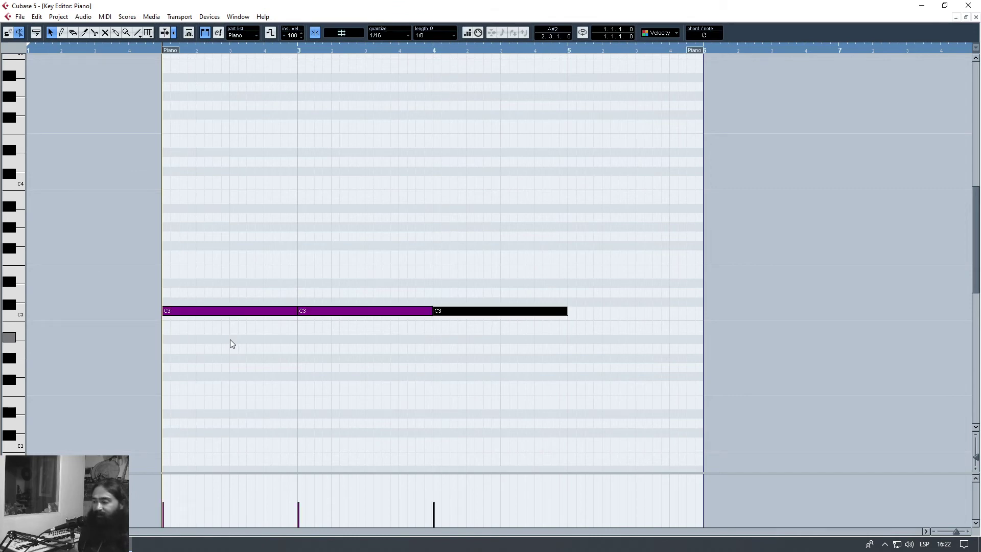
pyautogui.click(285, 231)
pyautogui.press('space')
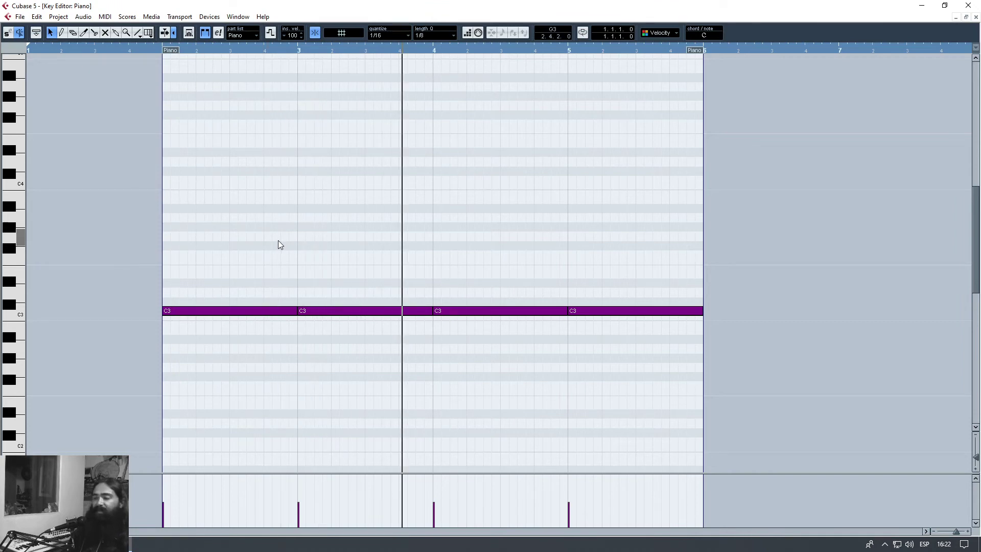
# Step: Split each of the four one-bar C3 notes at its midpoint into two half-bar notes
pyautogui.keyDown('alt'); pyautogui.click(231, 311); pyautogui.keyUp('alt')
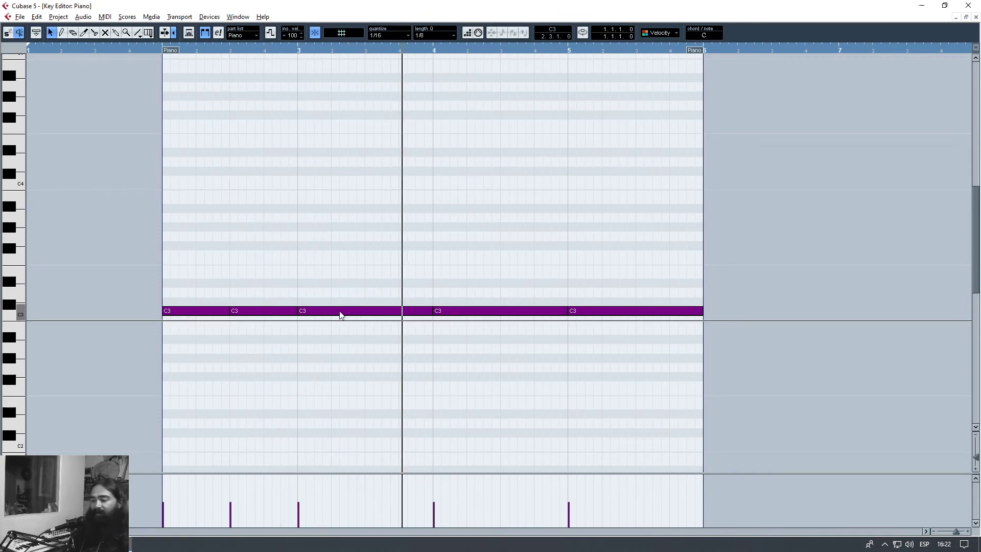
pyautogui.keyDown('alt'); pyautogui.click(366, 311); pyautogui.keyUp('alt')
pyautogui.keyDown('alt'); pyautogui.click(501, 311); pyautogui.keyUp('alt')
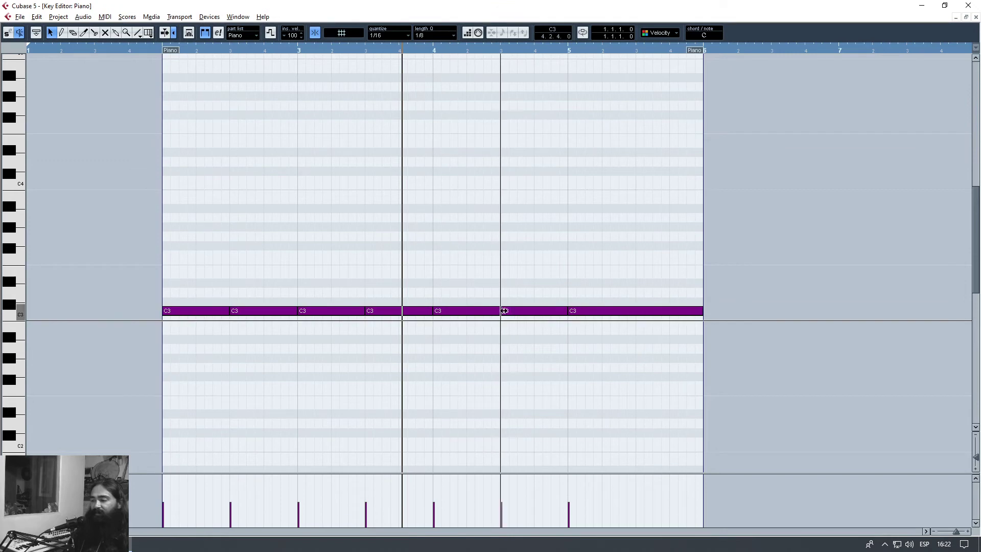
pyautogui.keyDown('alt'); pyautogui.click(636, 311); pyautogui.keyUp('alt')
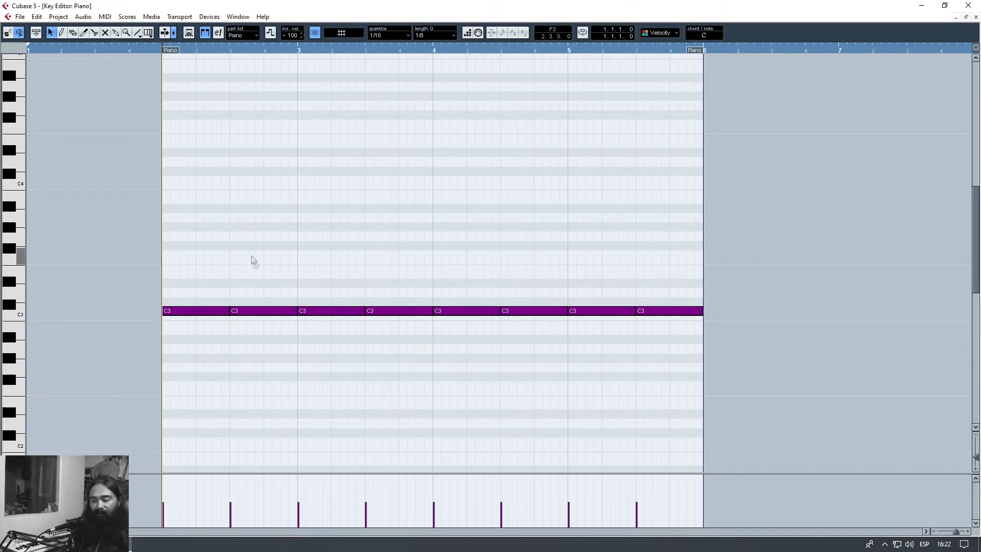
# Step: Transpose the second note up to D3 and the third note up to E3
pyautogui.click(258, 311)
pyautogui.press('Up')
pyautogui.press('Up')
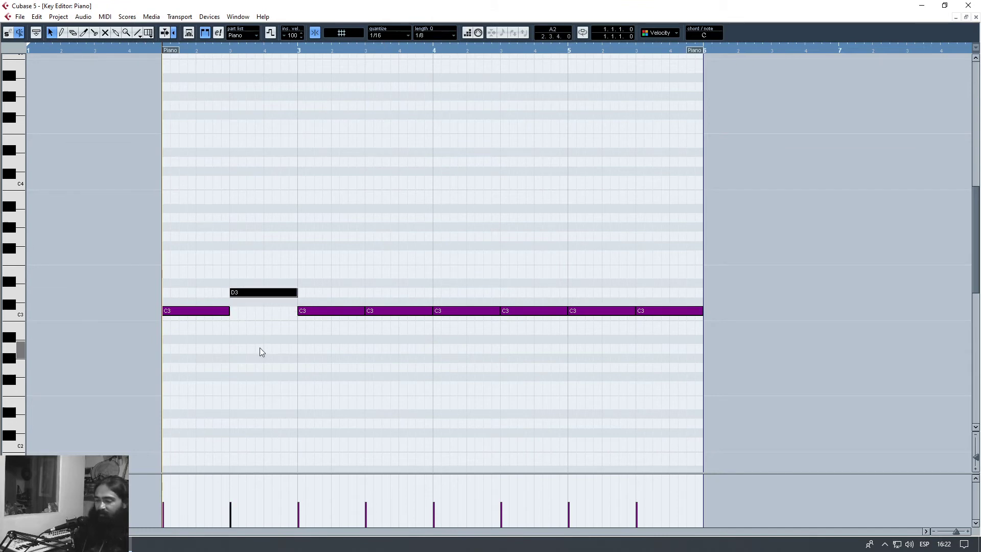
pyautogui.click(328, 290)
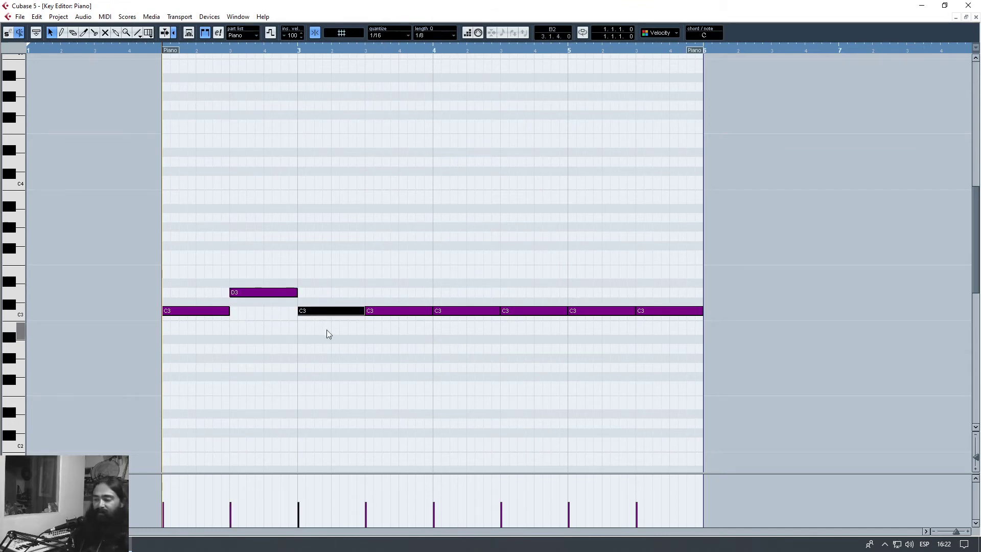
pyautogui.press('Up')
pyautogui.press('Up')
pyautogui.press('Up')
pyautogui.press('Up')
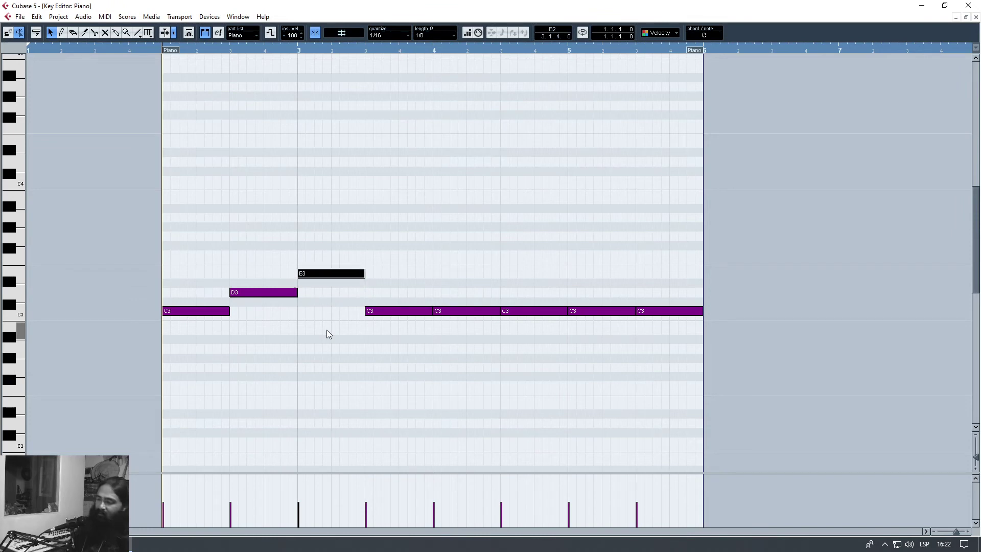
# Step: Try shifting the fourth note's pitch, return it to C3 and play the melody from bar 2
pyautogui.click(391, 311)
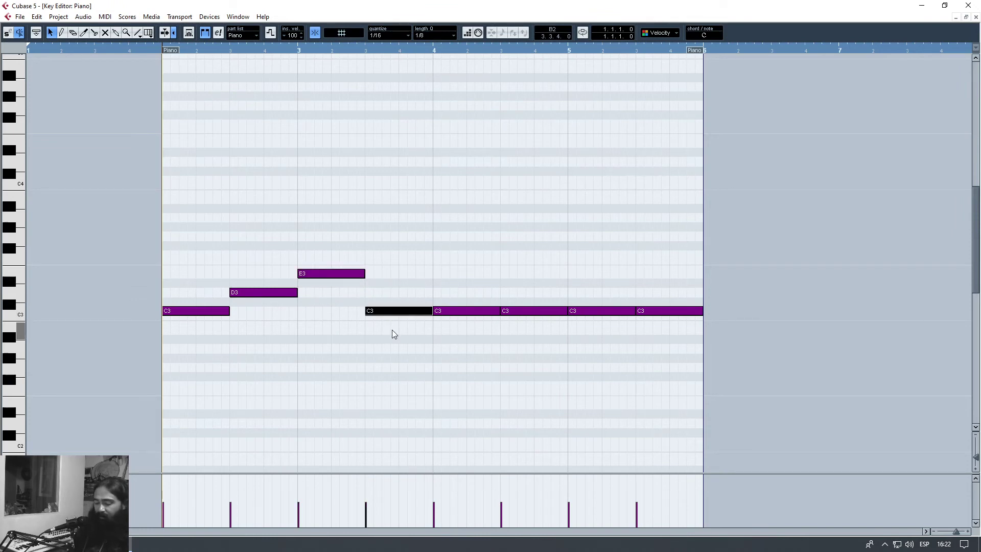
pyautogui.press('Up')
pyautogui.press('Down')
pyautogui.moveTo(402, 316)
pyautogui.mouseDown()
pyautogui.moveTo(403, 291)
pyautogui.moveTo(405, 310)
pyautogui.mouseUp()
pyautogui.click(409, 291)
pyautogui.press('space')
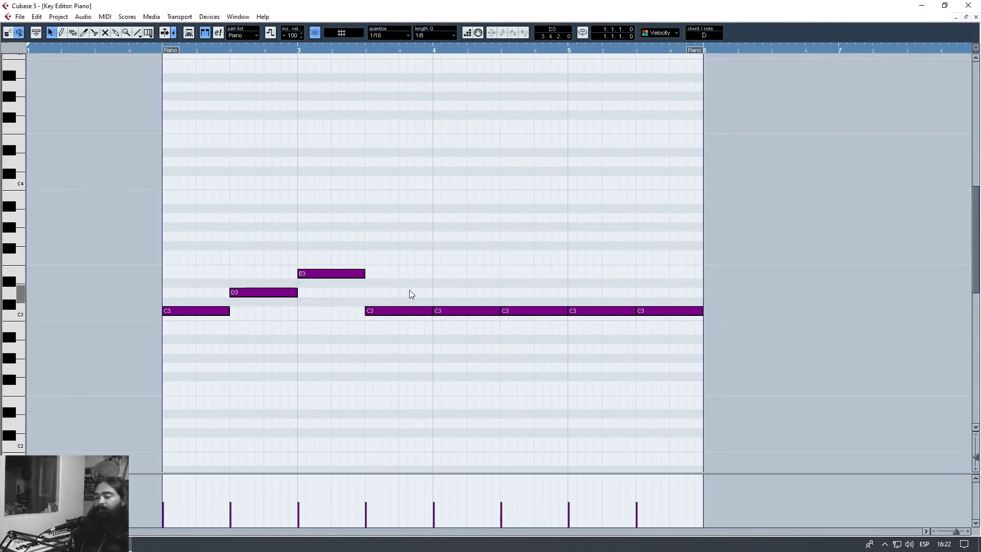
# Step: Lower the fifth note to B2, the sixth to A2 and the seventh to G2
pyautogui.moveTo(460, 310); pyautogui.dragTo(461, 329)
pyautogui.moveTo(544, 311); pyautogui.dragTo(543, 352)
pyautogui.moveTo(582, 311); pyautogui.dragTo(603, 367)
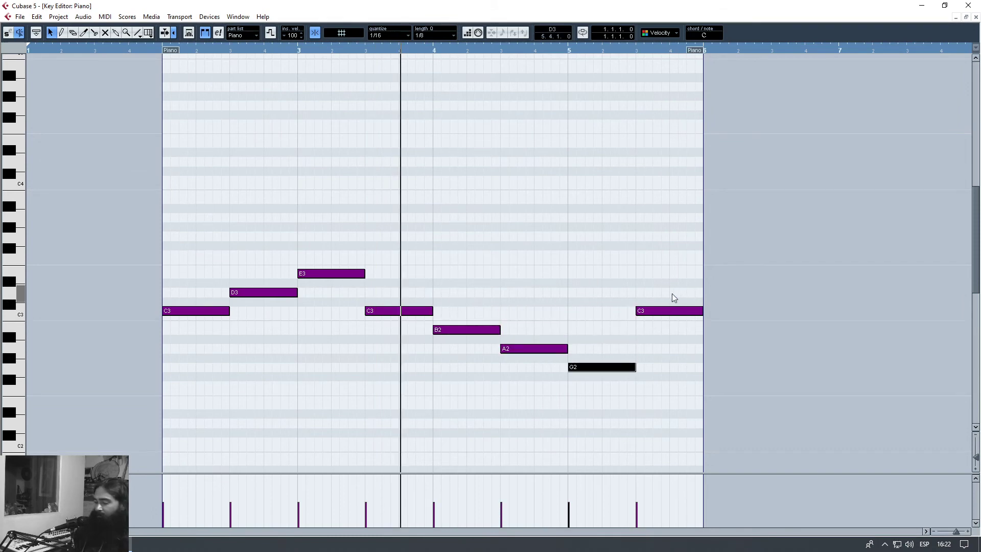
# Step: Move the cursor back to bar 2 and lower the last note of the melody to E2
pyautogui.click(158, 50)
pyautogui.moveTo(647, 271); pyautogui.dragTo(657, 320)
pyautogui.press('Down')
pyautogui.press('Down')
pyautogui.press('Down')
pyautogui.press('Down')
pyautogui.press('Down')
pyautogui.press('Down')
pyautogui.press('Down')
pyautogui.press('Down')
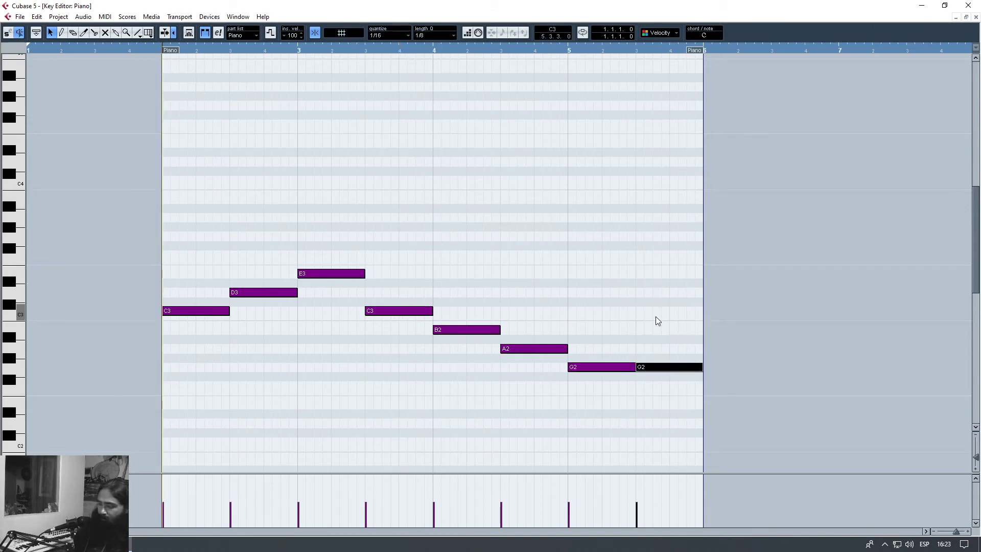
# Step: Play the eight-note melody and return the cursor to bar 2
pyautogui.press('space')
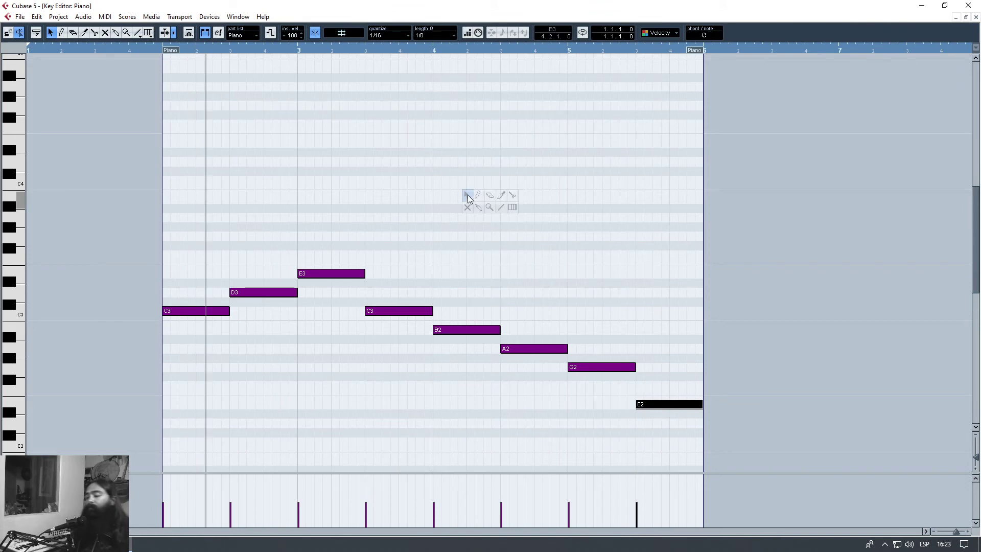
pyautogui.click(467, 195)
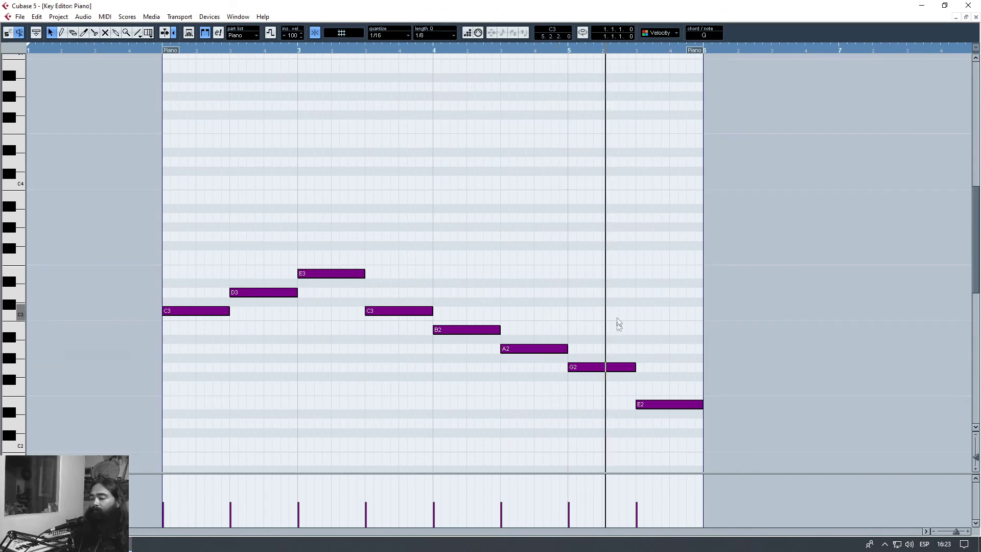
pyautogui.click(163, 51)
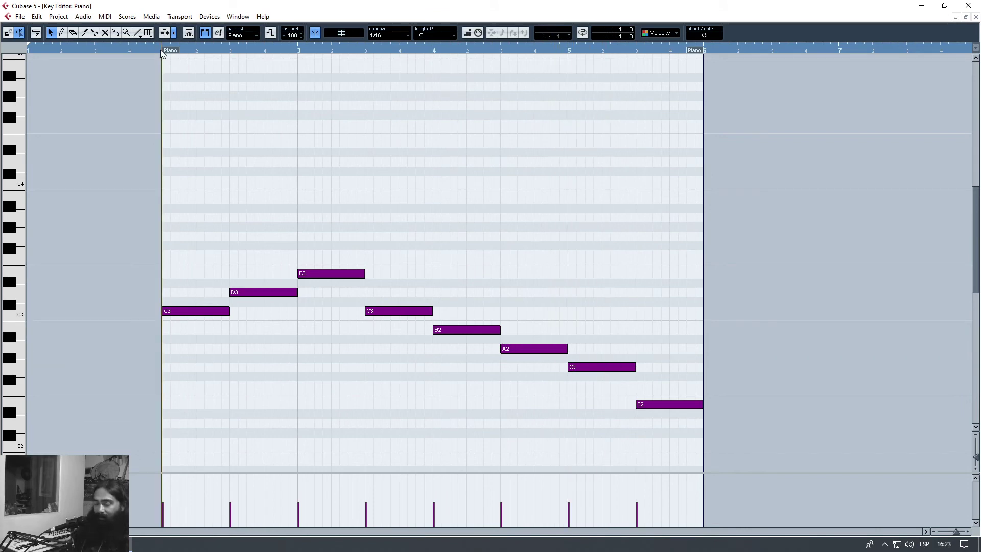
# Step: Split the D3 note at its midpoint and lower its second half to C3
pyautogui.click(423, 38)
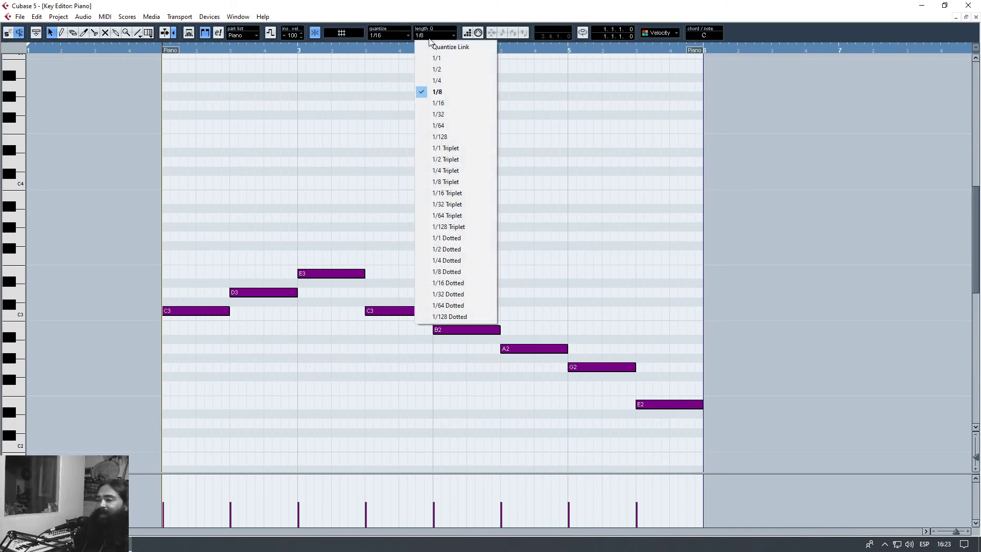
pyautogui.click(437, 103)
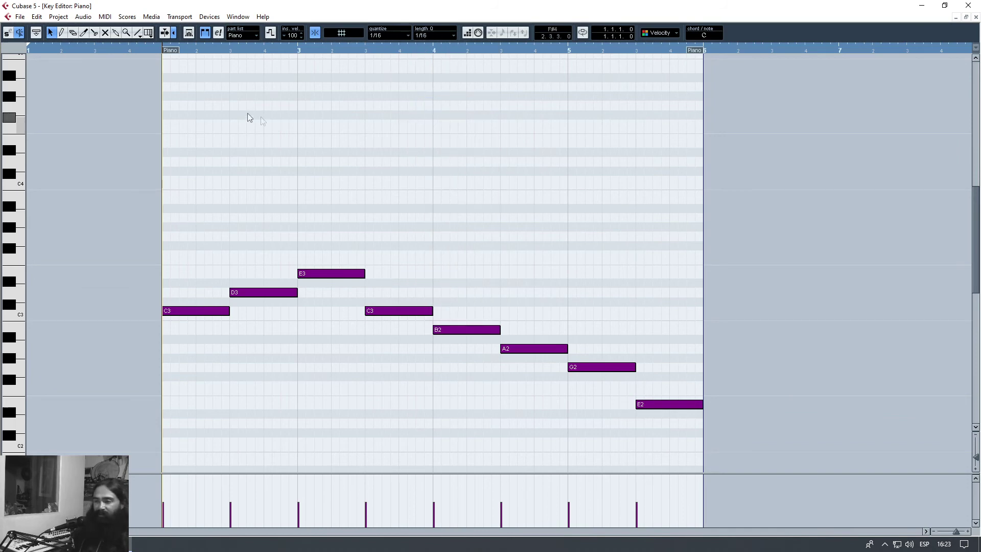
pyautogui.click(264, 292)
pyautogui.press('space')
pyautogui.moveTo(280, 292); pyautogui.dragTo(280, 303)
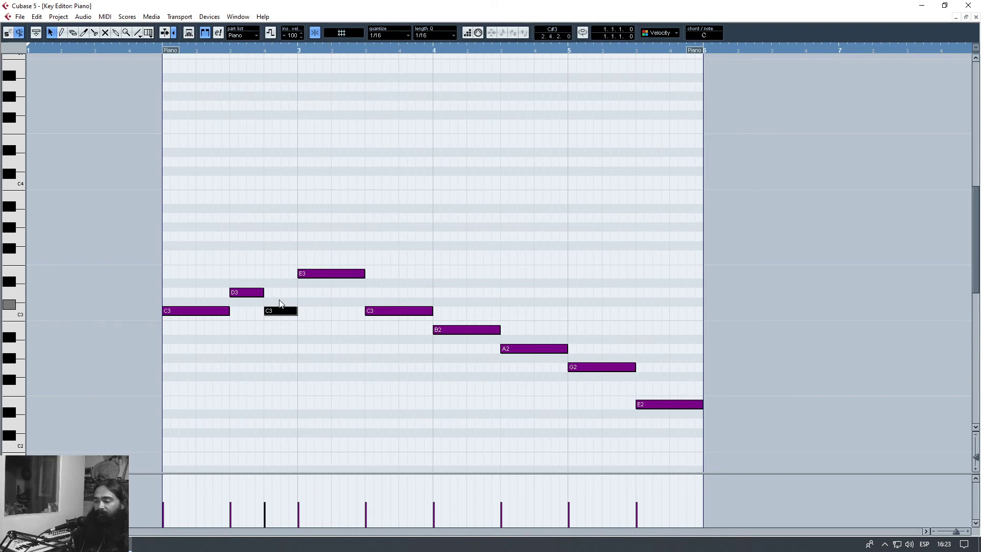
# Step: Split the A2 note at its midpoint, raise its second half to B2 and play the melody
pyautogui.press('space')
pyautogui.click(541, 351)
pyautogui.moveTo(541, 352); pyautogui.dragTo(538, 342)
pyautogui.press('space')
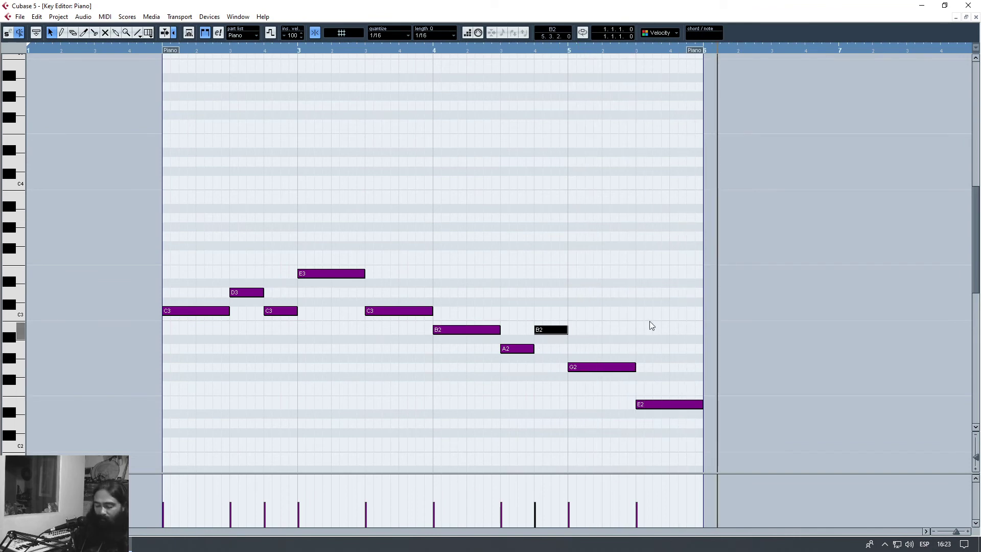
# Step: Return to the project window and play the Piano part from bar 2, stopping at its end
pyautogui.press('Return')
pyautogui.click(577, 282)
pyautogui.click(285, 67)
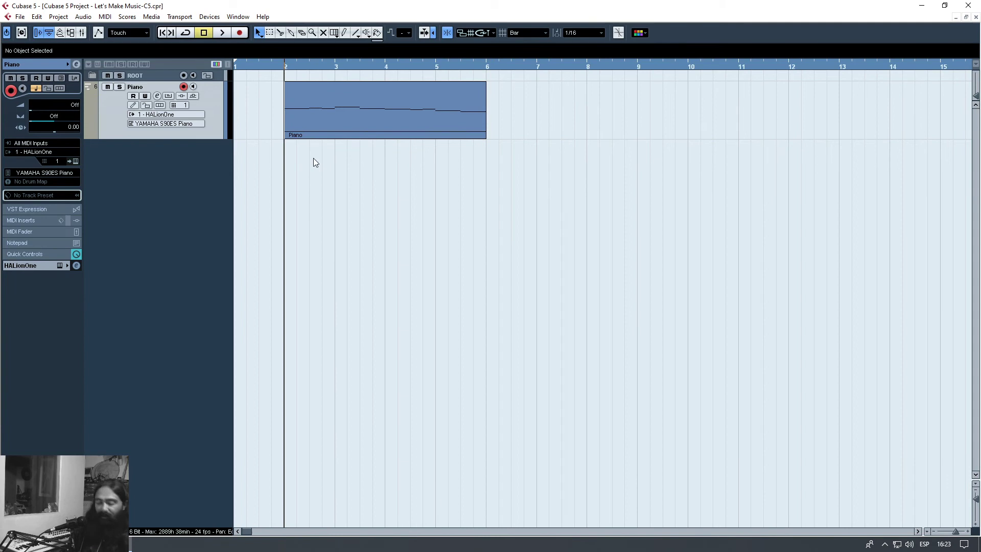
pyautogui.press('space')
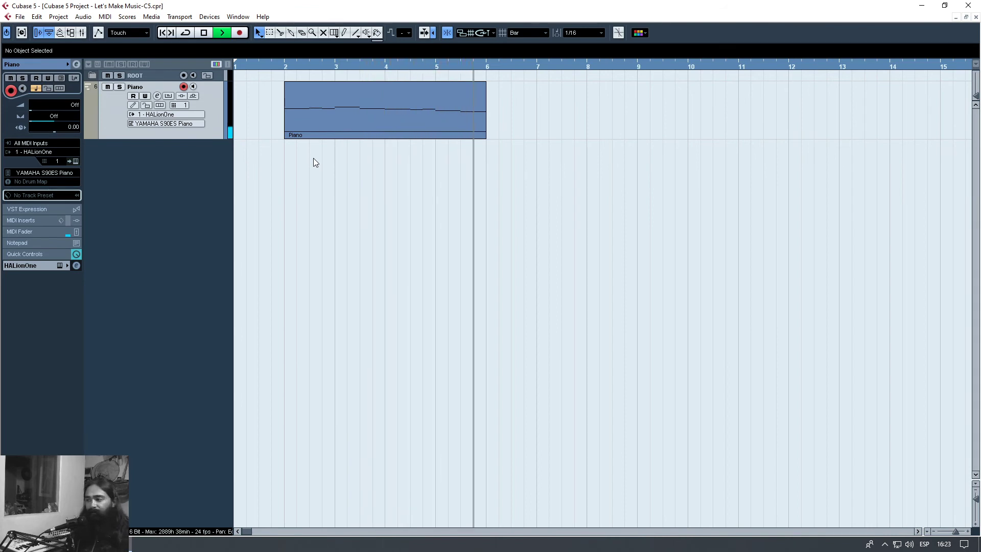
pyautogui.press('space')
# Step: Examine at close range how the end of the Piano part lines up with bar 6, placing the project cursor there
pyautogui.click(360, 112)
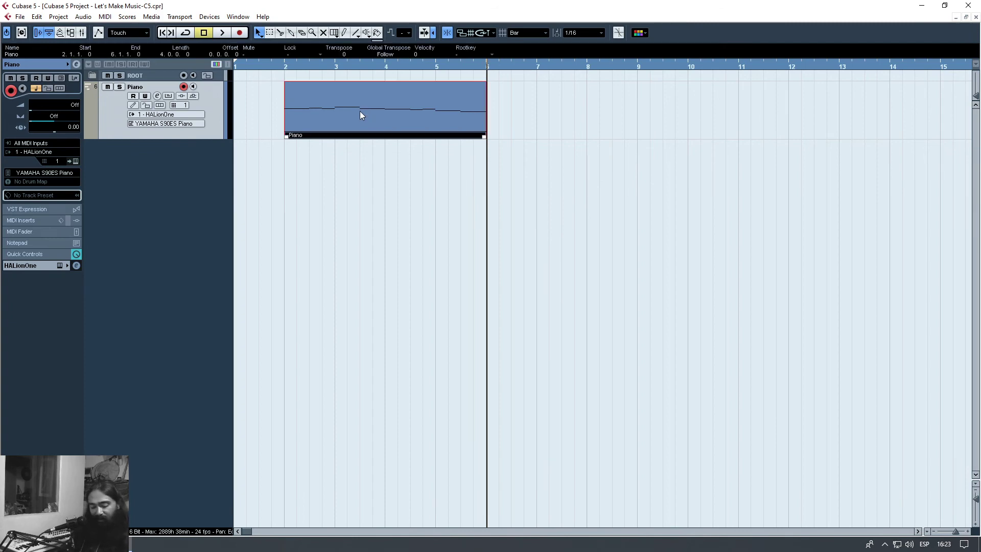
pyautogui.click(358, 201)
pyautogui.click(408, 109)
pyautogui.click(486, 67)
pyautogui.hscroll(3, 487, 129)
pyautogui.hscroll(-3, 487, 131)
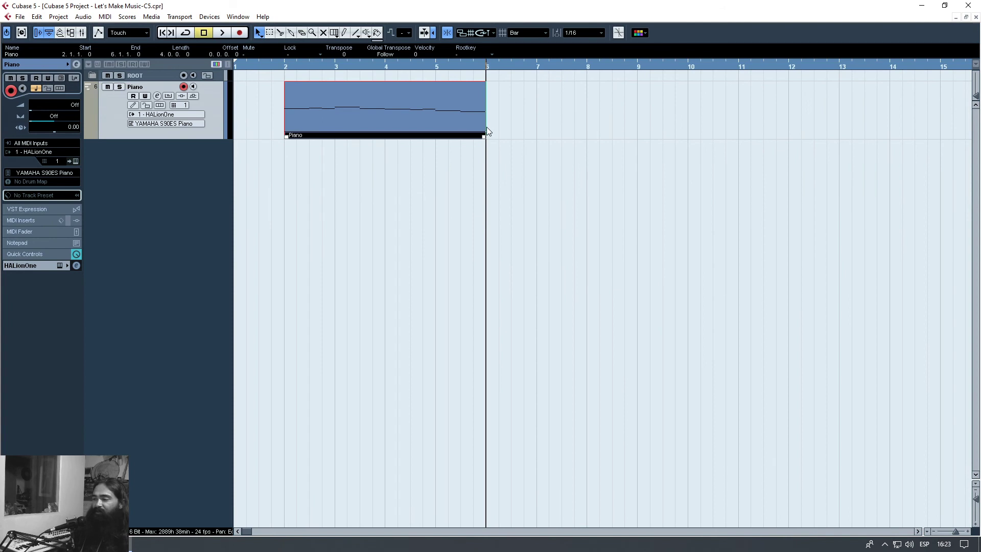
pyautogui.click(486, 143)
pyautogui.press('h')
pyautogui.press('h')
pyautogui.press('h')
pyautogui.press('h')
pyautogui.press('h')
pyautogui.press('h')
pyautogui.press('h')
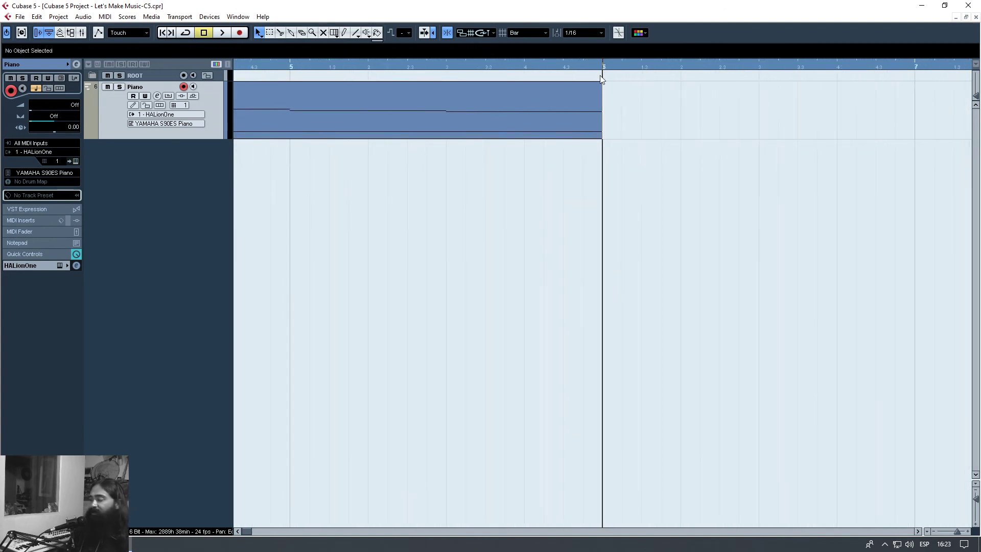
pyautogui.click(616, 68)
pyautogui.press('j')
pyautogui.click(604, 69)
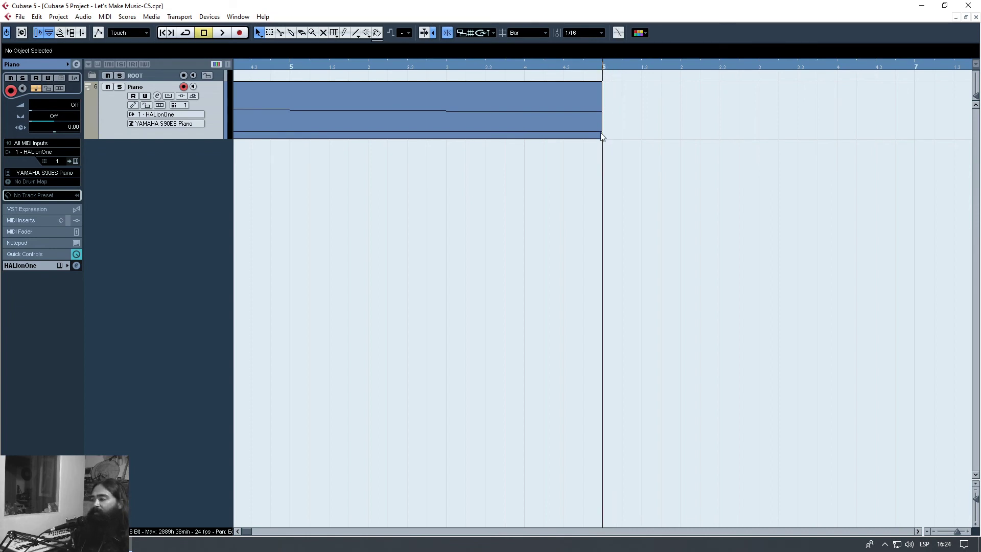
# Step: Duplicate the four-bar Piano part three times so the copies run up to bar 18, and clear the selection
pyautogui.hscroll(-4, 600, 144)
pyautogui.hscroll(2, 600, 144)
pyautogui.press('g')
pyautogui.press('g')
pyautogui.press('g')
pyautogui.press('g')
pyautogui.press('g')
pyautogui.press('g')
pyautogui.click(295, 95)
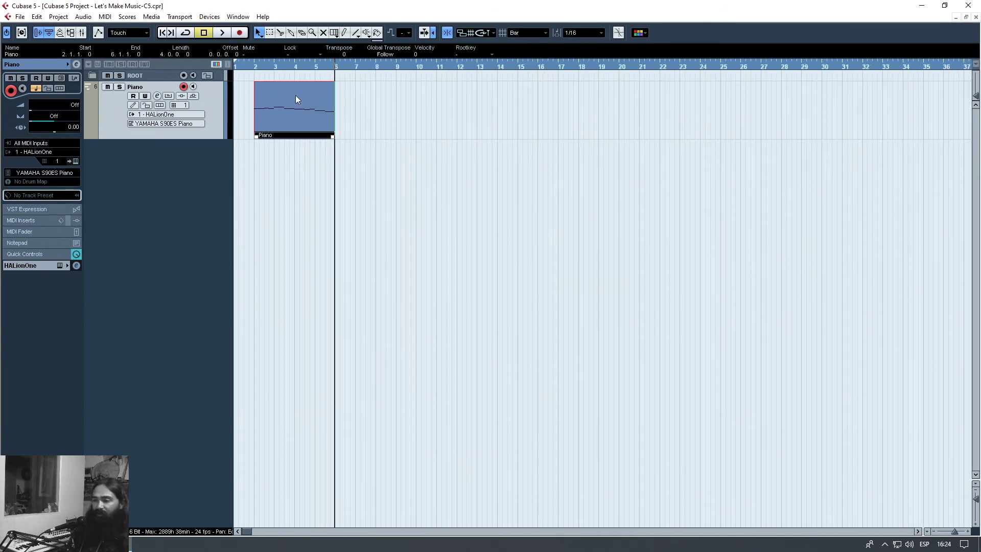
pyautogui.hotkey('ctrl', 'd')
pyautogui.hotkey('ctrl', 'd')
pyautogui.hotkey('ctrl', 'd')
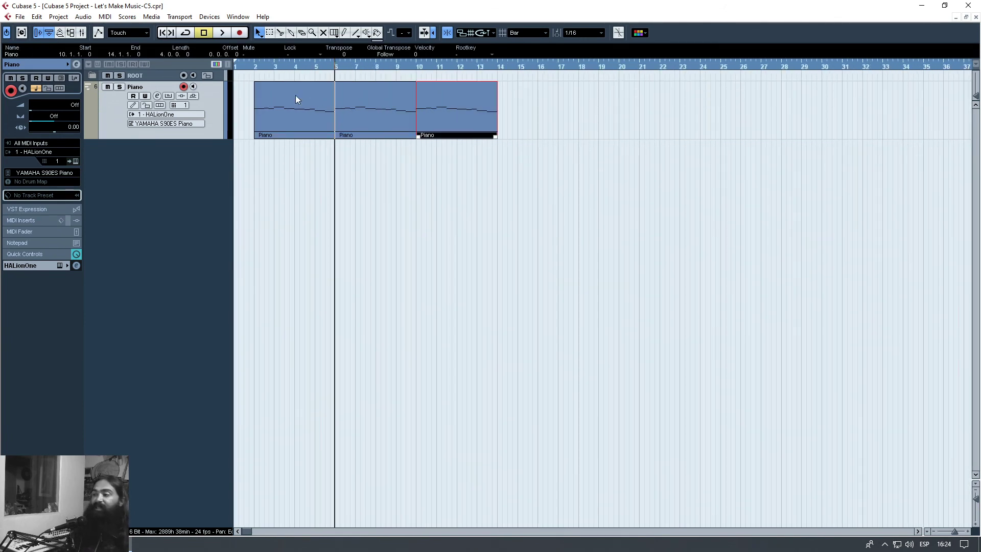
pyautogui.hotkey('ctrl', 'shift', 'a')
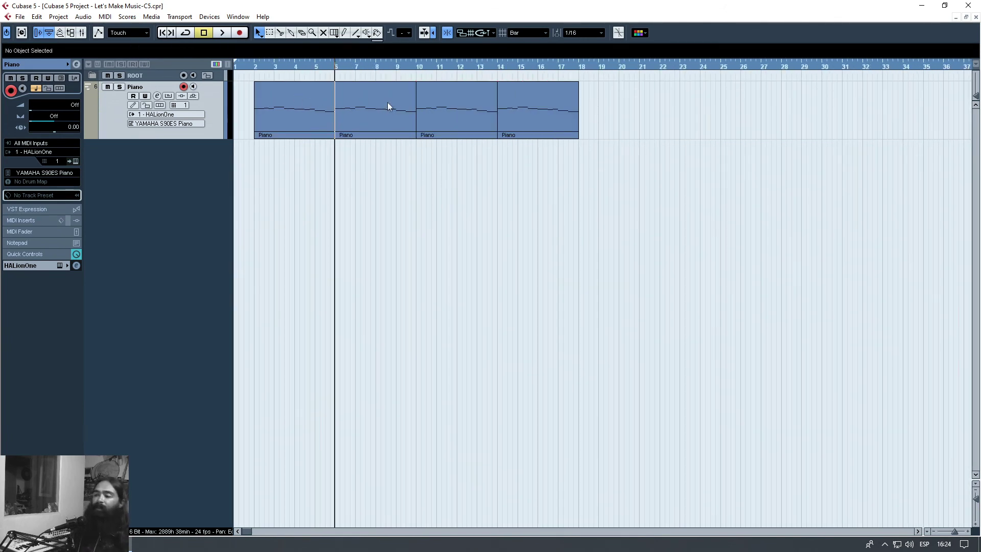
# Step: Play the arrangement from the start of the fourth Piano part at bar 14, then stop
pyautogui.click(499, 72)
pyautogui.press('space')
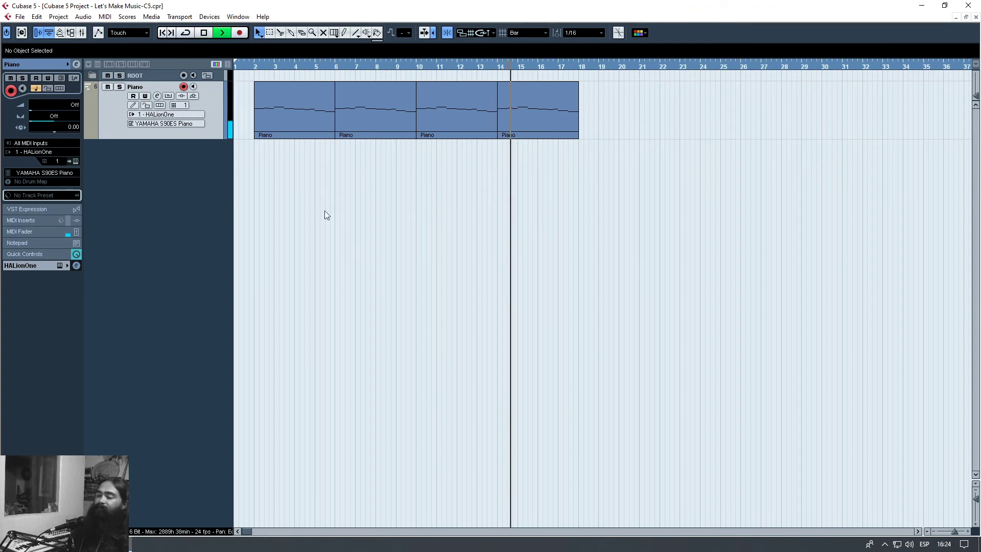
pyautogui.press('space')
# Step: Return the project cursor to bar 2 and delete the last two Piano copies, from bar 10 to bar 18
pyautogui.click(257, 70)
pyautogui.moveTo(584, 164); pyautogui.dragTo(476, 120)
pyautogui.press('Delete')
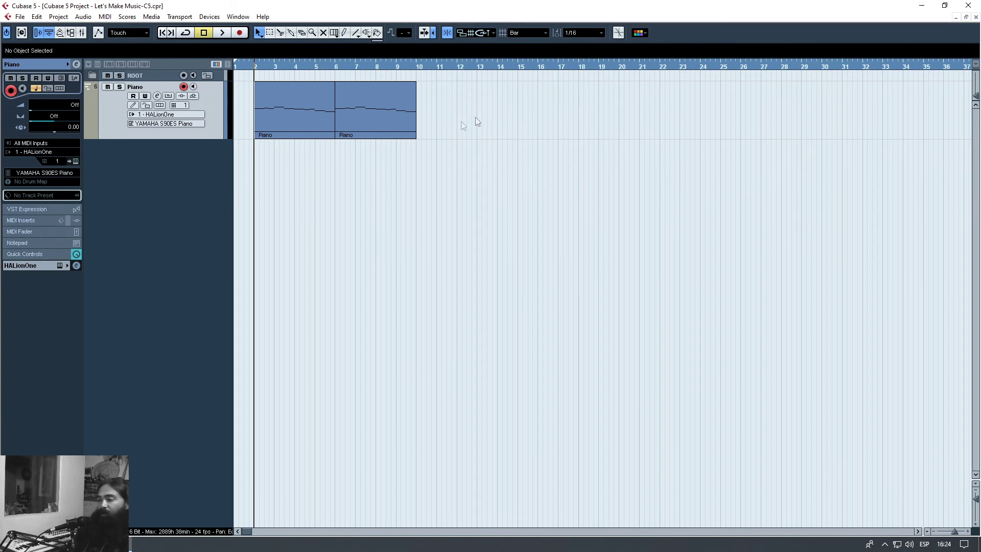
# Step: Build a chord at the start of the first Piano part by copying its opening C3 note to G2 and E3, removing any stray copy
pyautogui.doubleClick(282, 121)
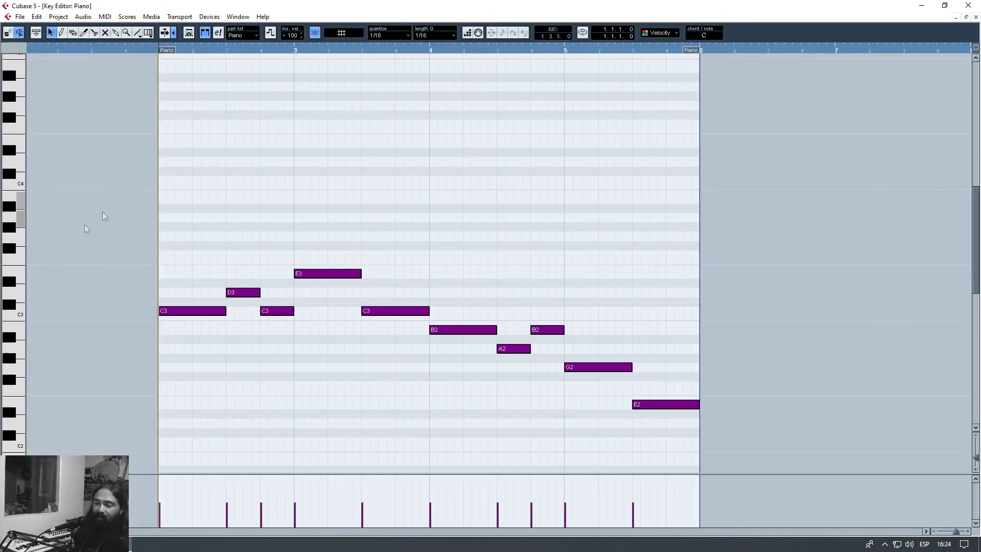
pyautogui.moveTo(119, 267); pyautogui.dragTo(179, 325)
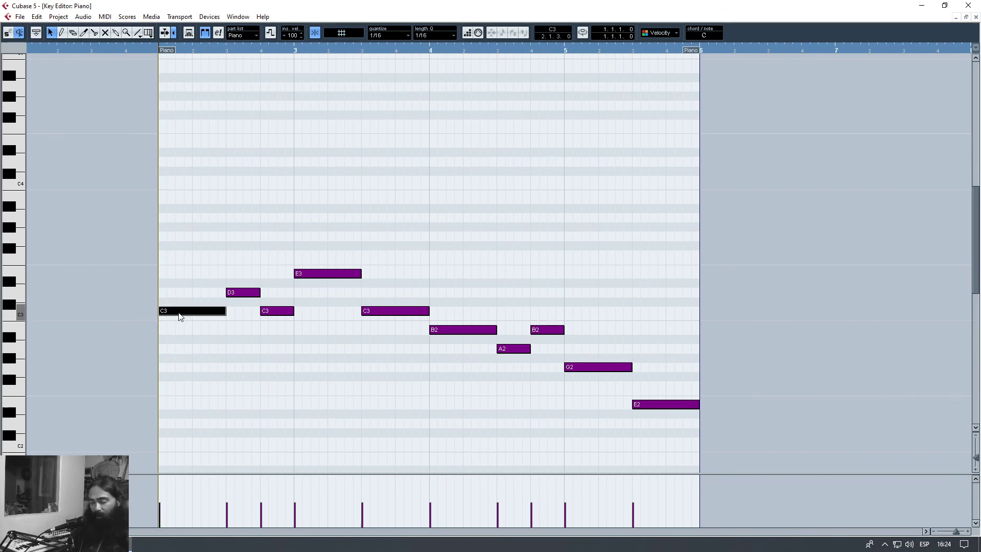
pyautogui.moveTo(180, 317); pyautogui.dragTo(195, 371)
pyautogui.click(243, 175)
pyautogui.click(210, 237)
pyautogui.press('Delete')
# Step: Play the opening chord from the start of the Piano part, stop, and return to the project window
pyautogui.click(155, 51)
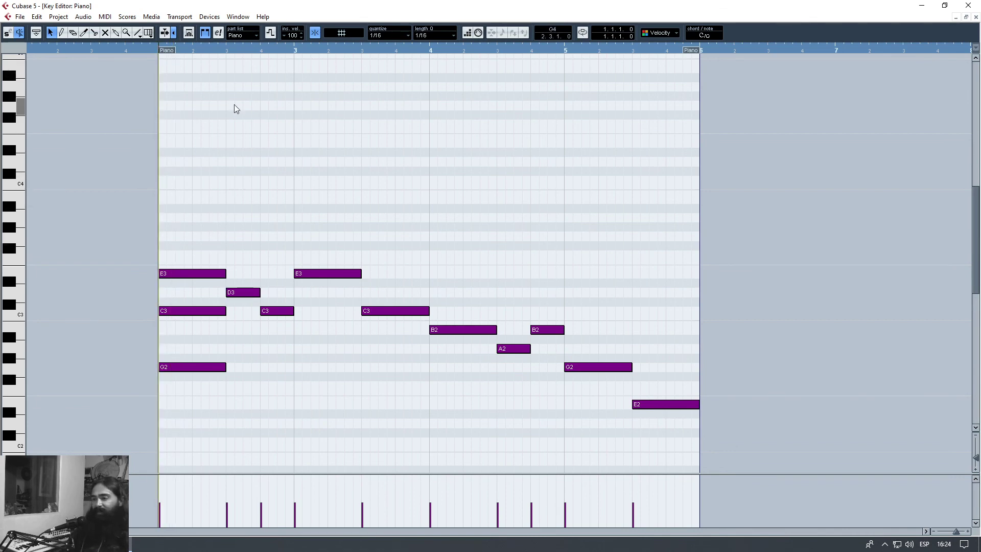
pyautogui.press('space')
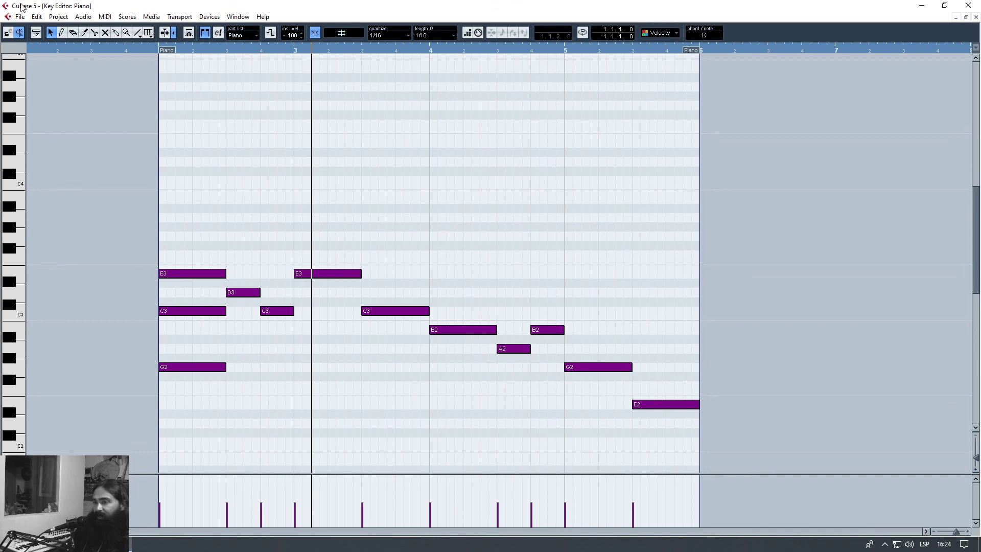
pyautogui.press('Return')
pyautogui.click(385, 196)
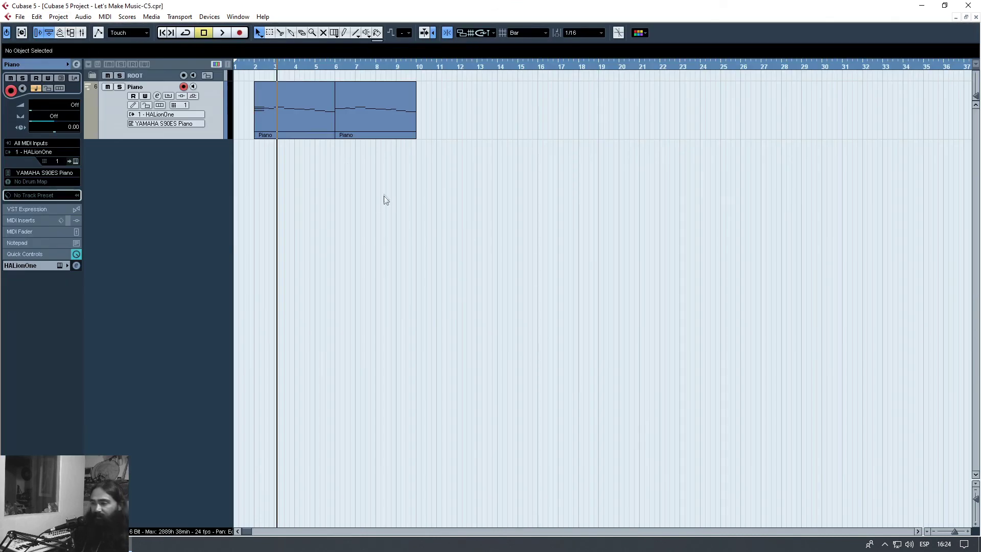
# Step: Delete both remaining Piano parts and remove the Piano track from the project
pyautogui.click(314, 121)
pyautogui.moveTo(468, 107); pyautogui.dragTo(304, 159)
pyautogui.press('Delete')
pyautogui.rightClick(176, 136)
pyautogui.click(230, 182)
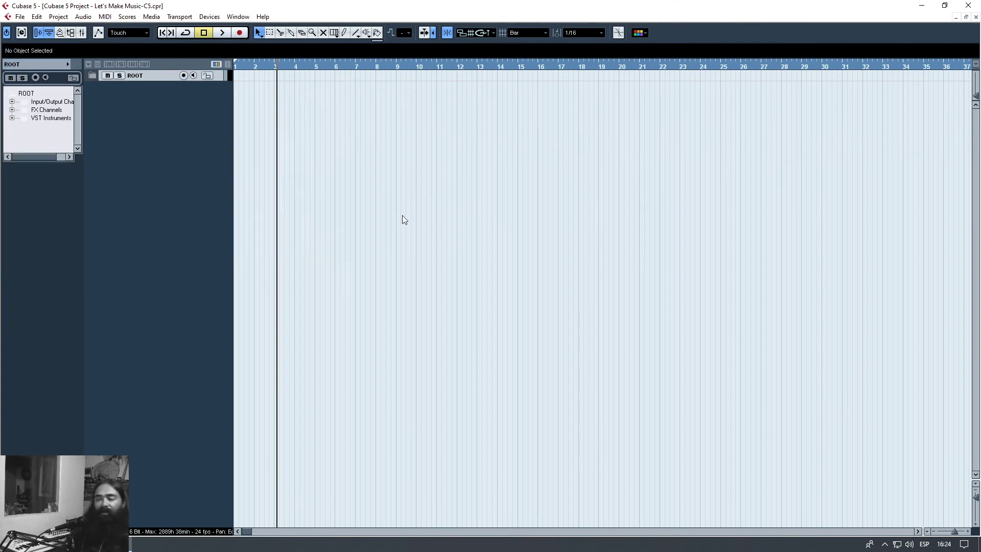